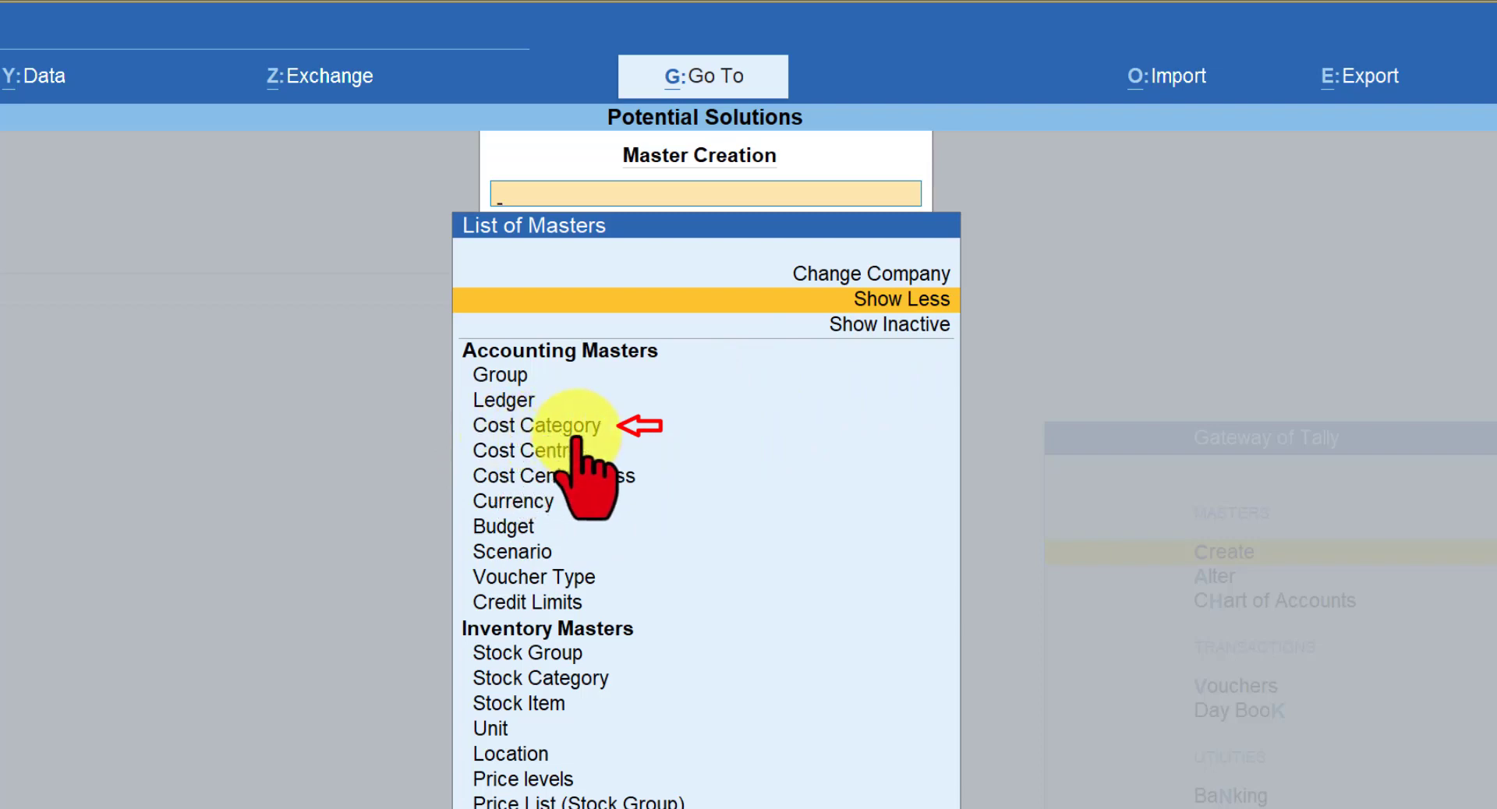
Rename the existing primary cost category as Branches and create a second cost category named Departments
{"action": "left_click", "coordinate": [671, 428]}
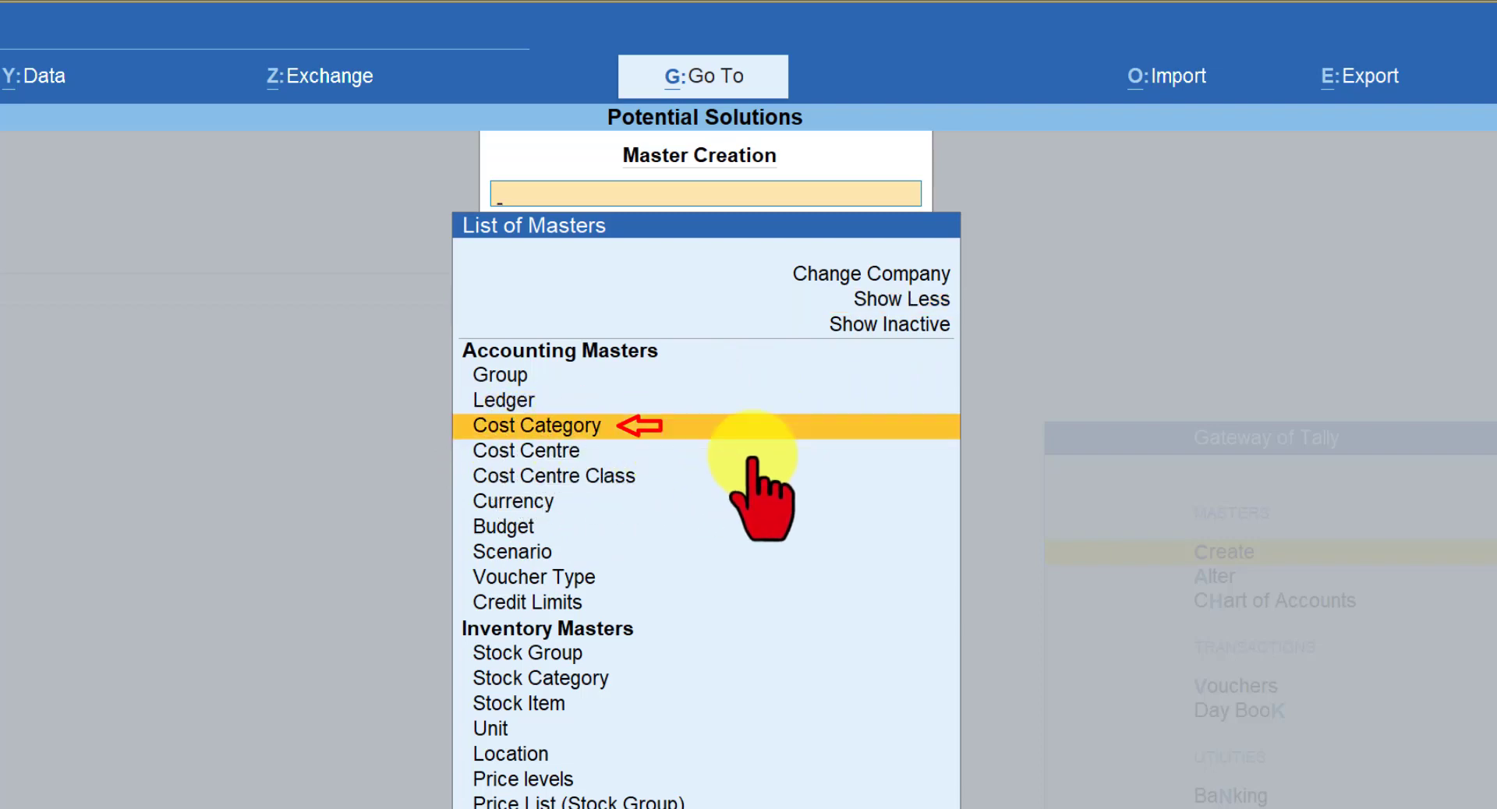
{"action": "left_click", "coordinate": [753, 461]}
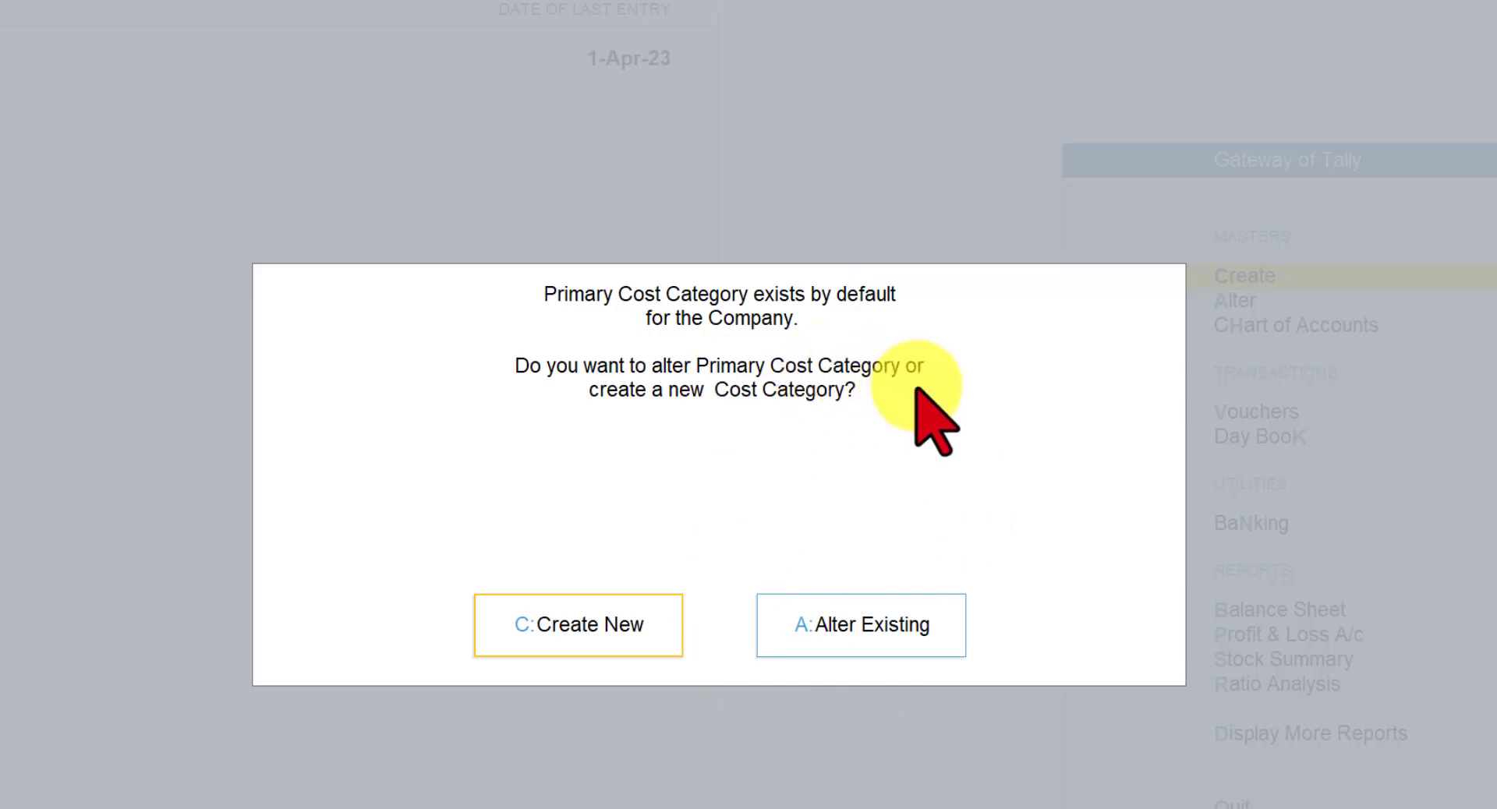
{"action": "left_click", "coordinate": [838, 623]}
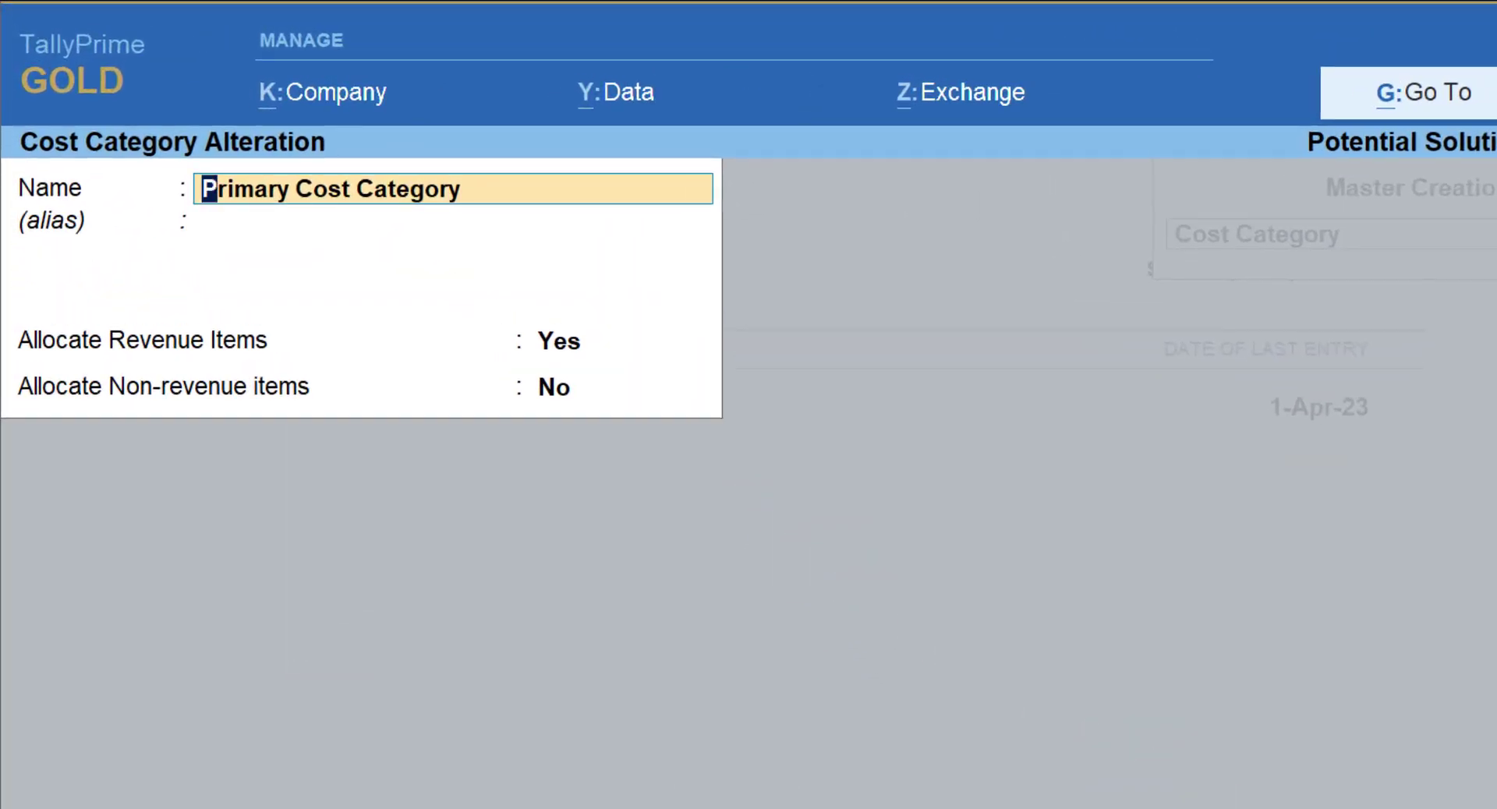
{"action": "type", "text": "Branches"}
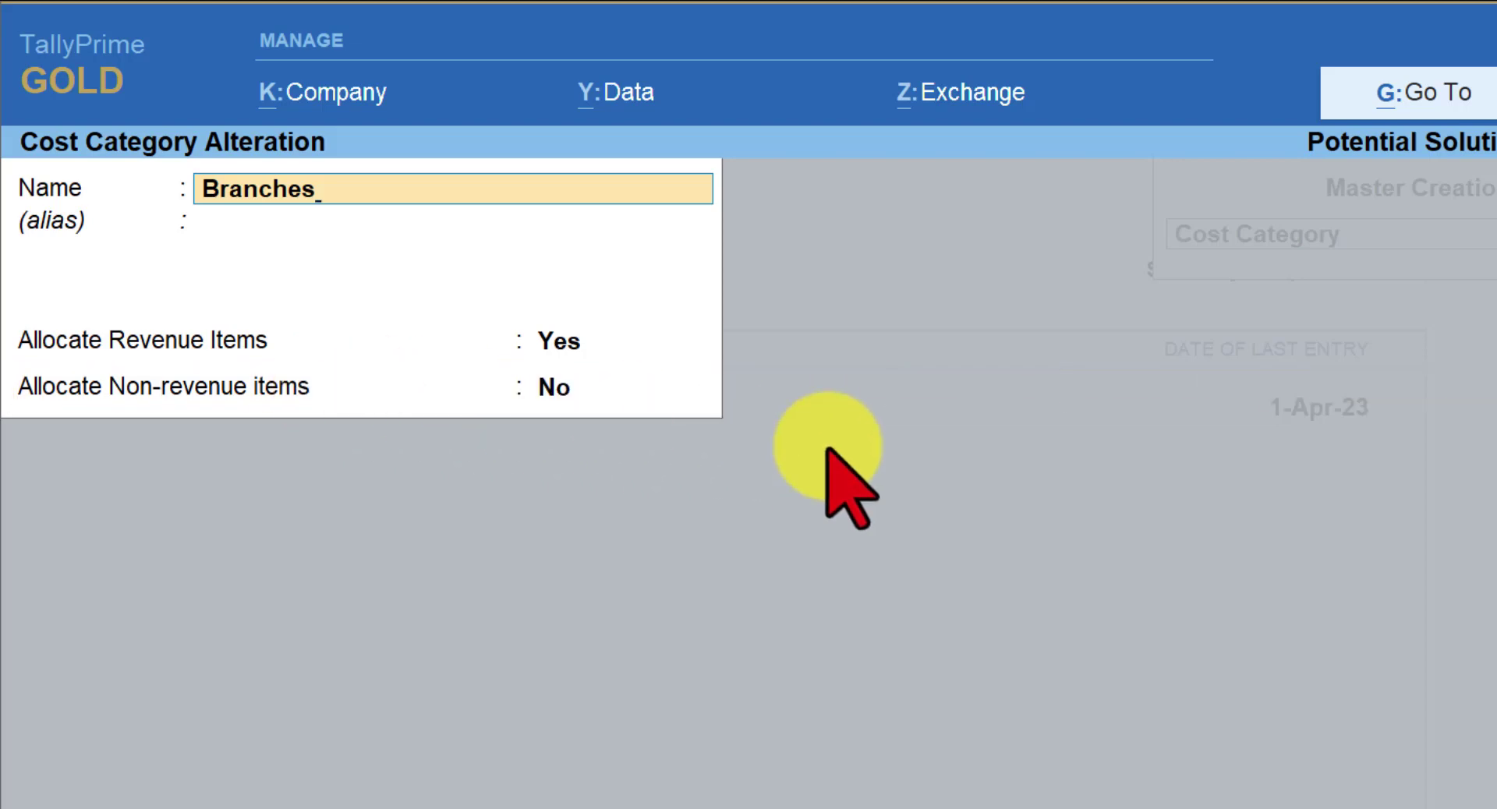
{"action": "key", "text": "Return"}
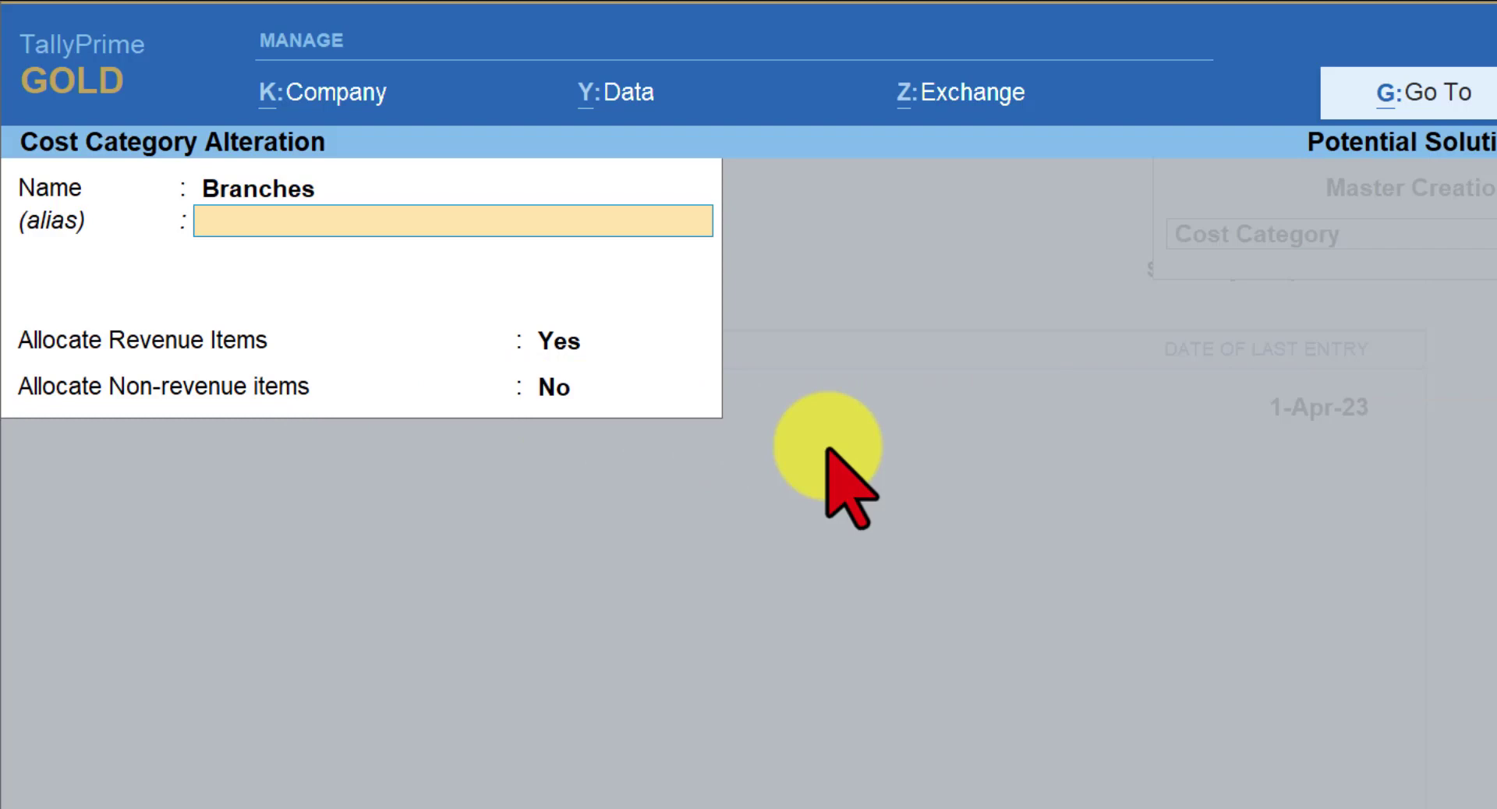
{"action": "key", "text": "ctrl+a"}
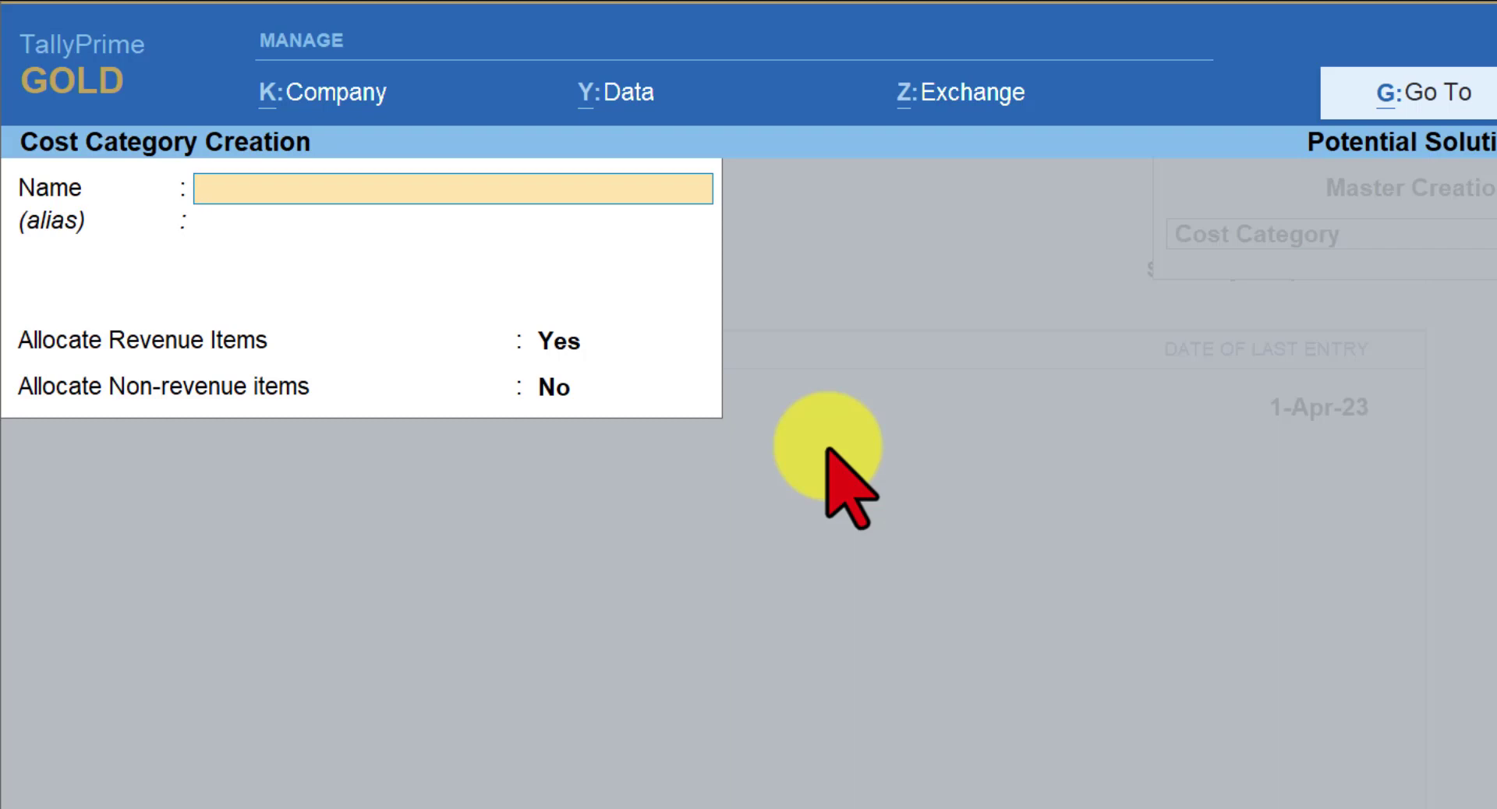
{"action": "type", "text": "Departments"}
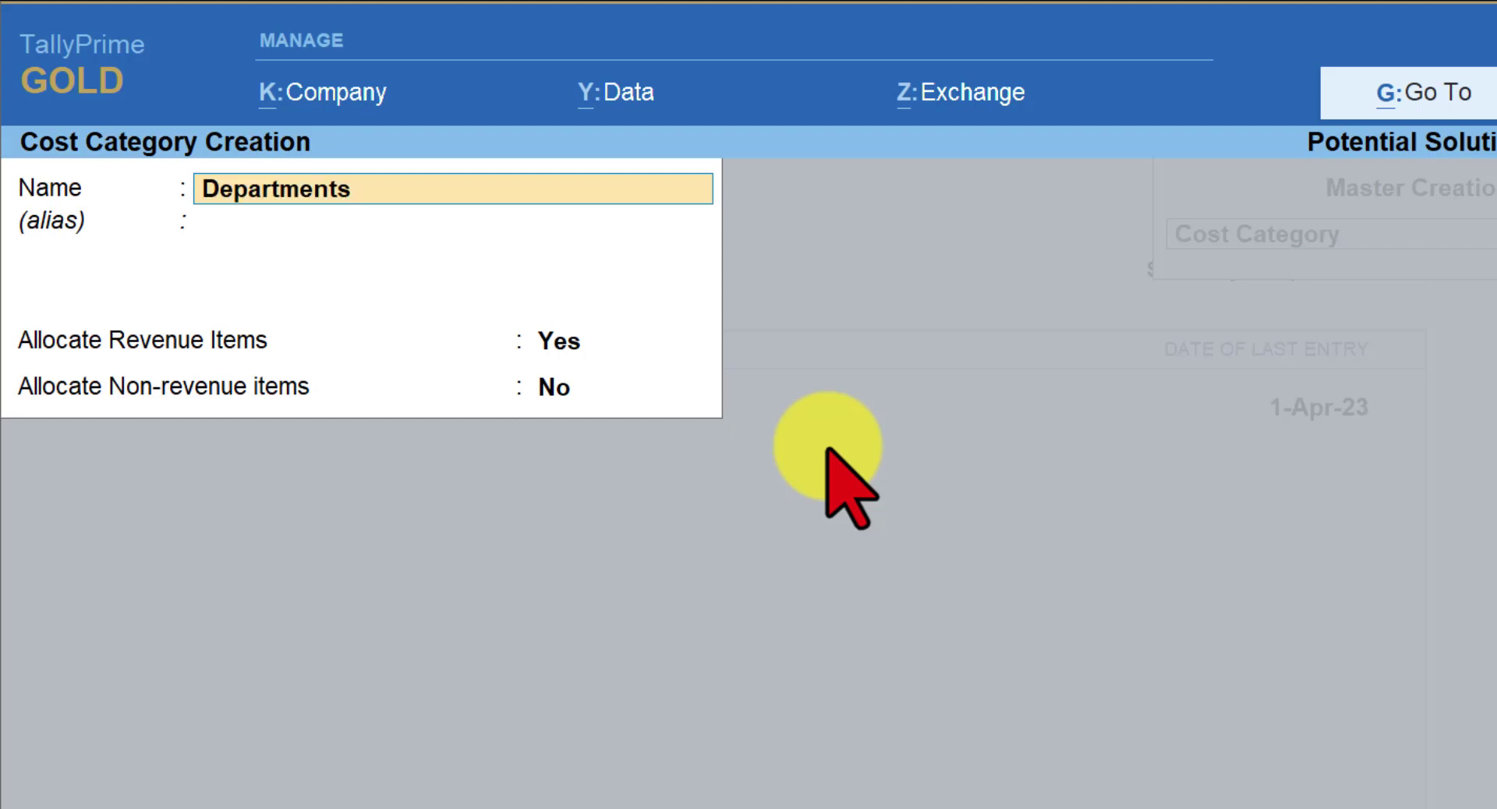
{"action": "key", "text": "ctrl+a"}
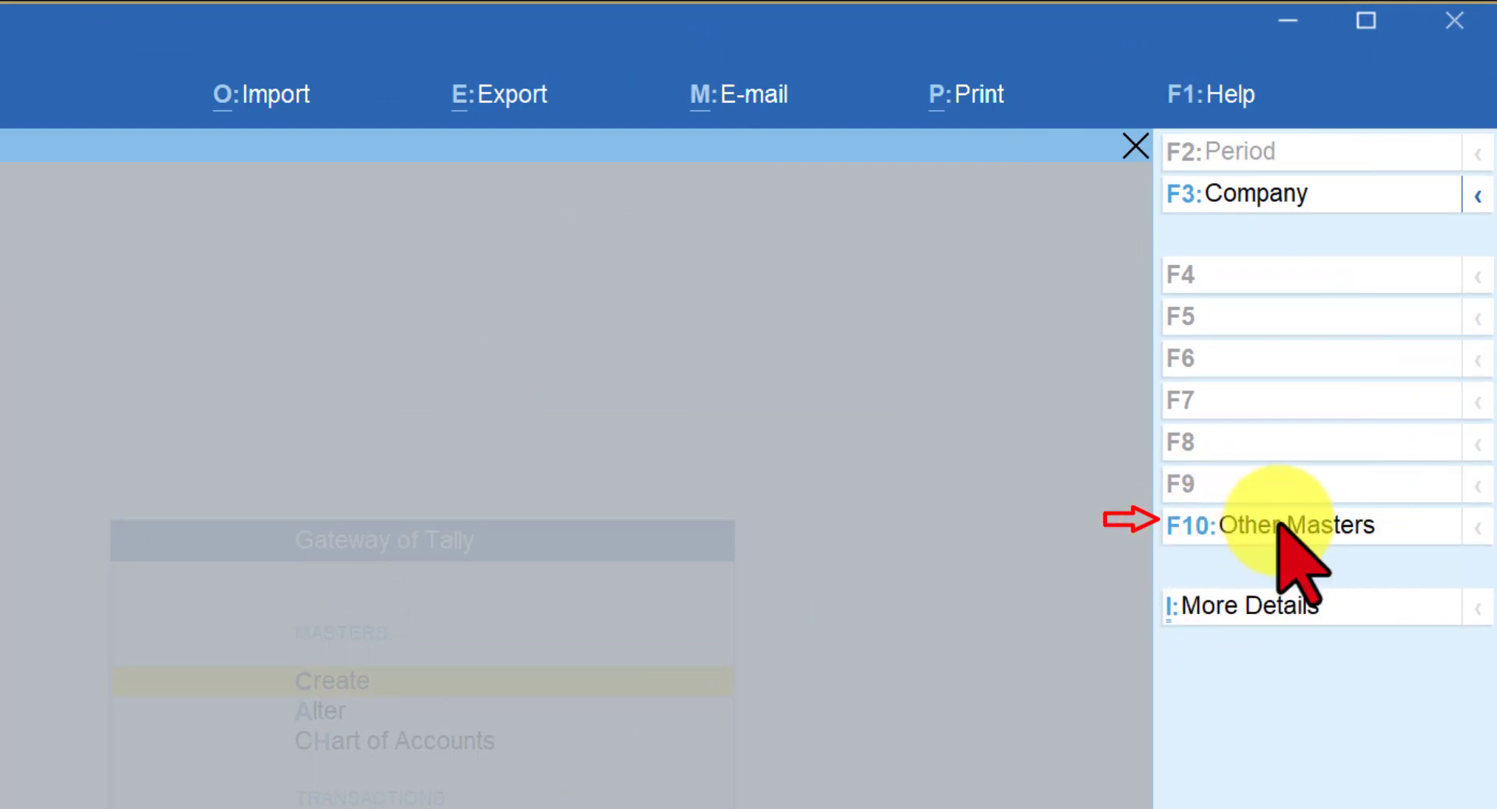
Create the cost centres Bangalore Branch and Mumbai Branch in the Branches category, both under Primary
{"action": "left_click", "coordinate": [1331, 532]}
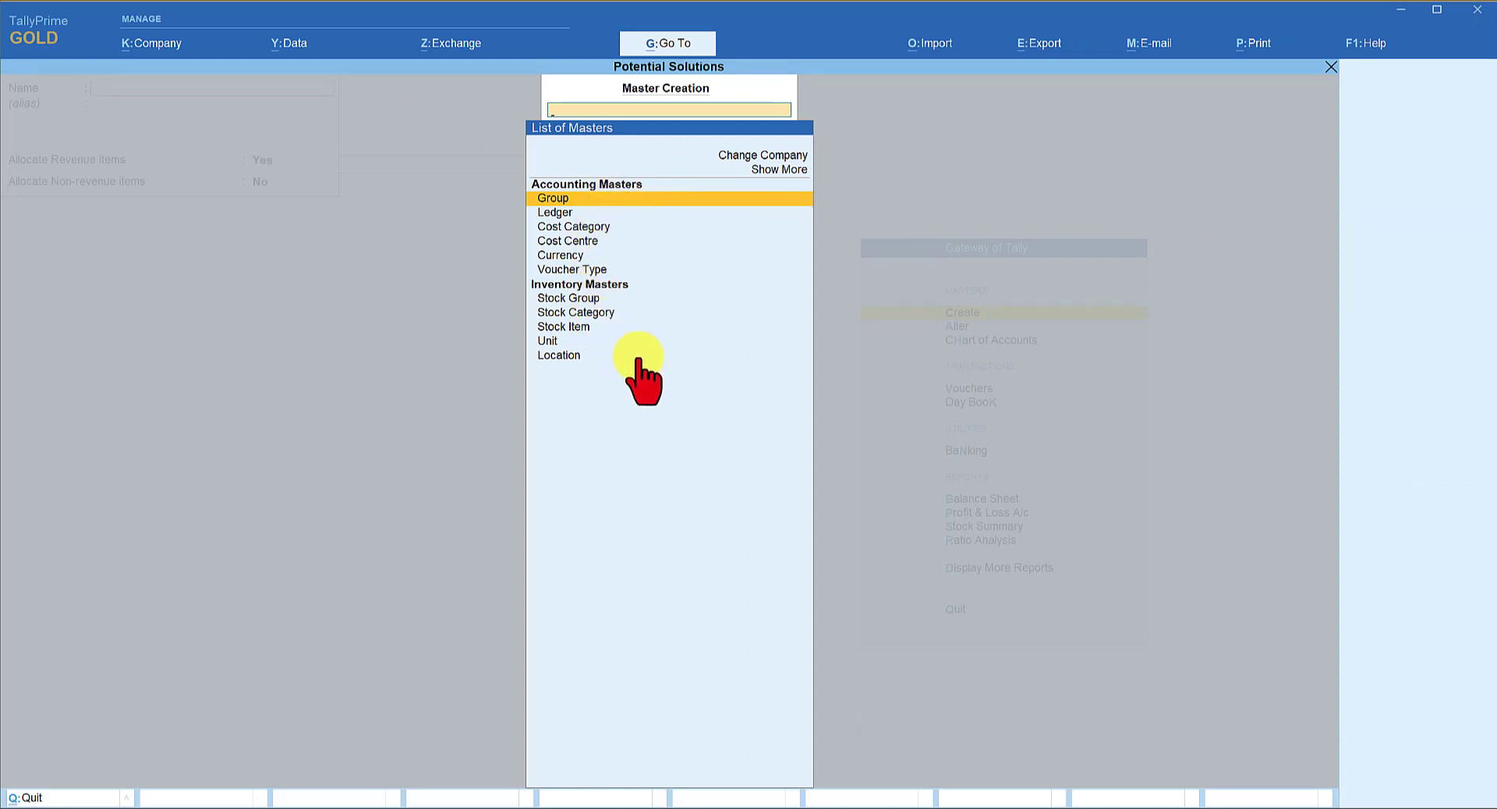
{"action": "key", "text": "Down"}
{"action": "key", "text": "Down"}
{"action": "key", "text": "Down"}
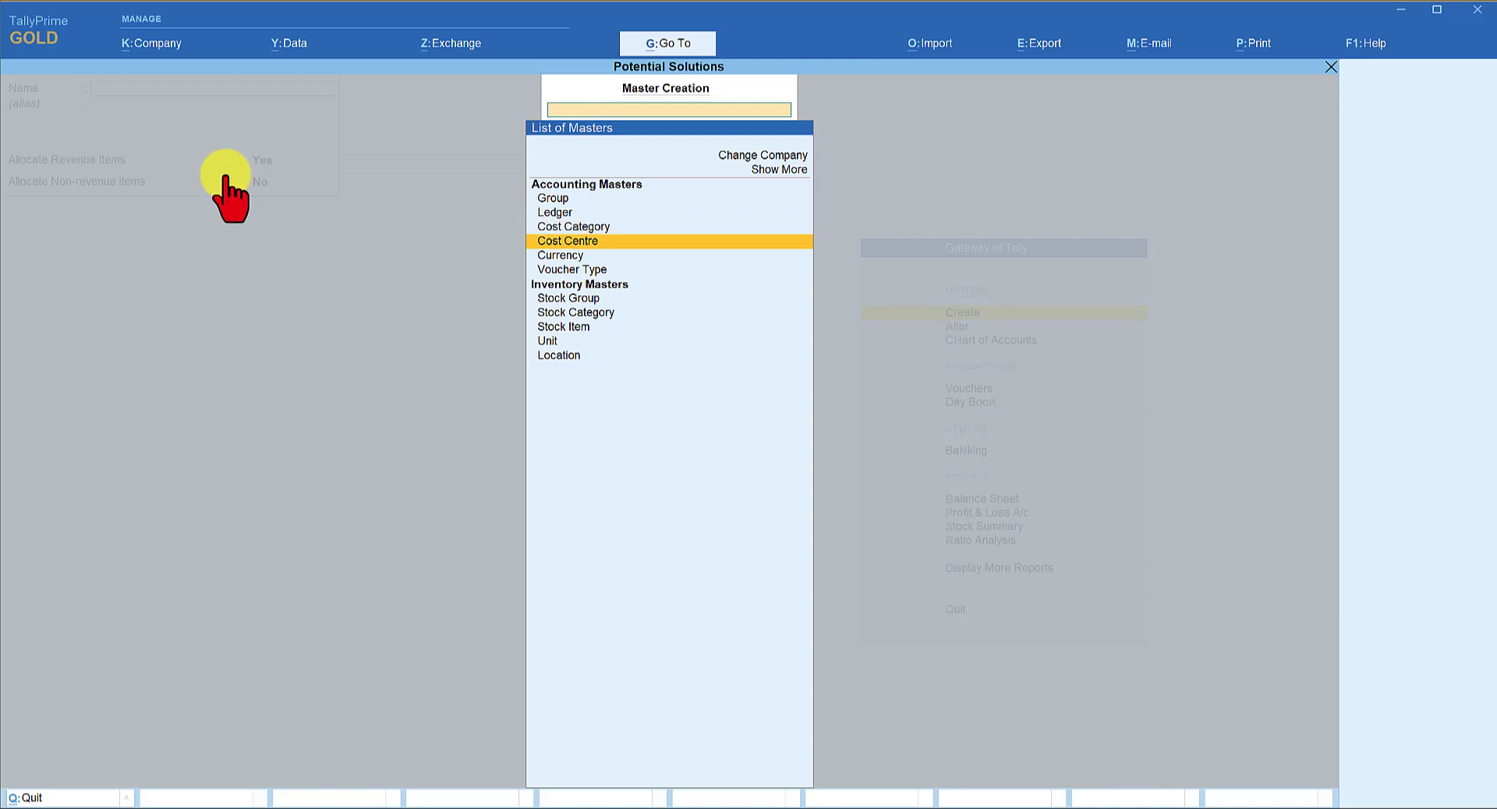
{"action": "key", "text": "Return"}
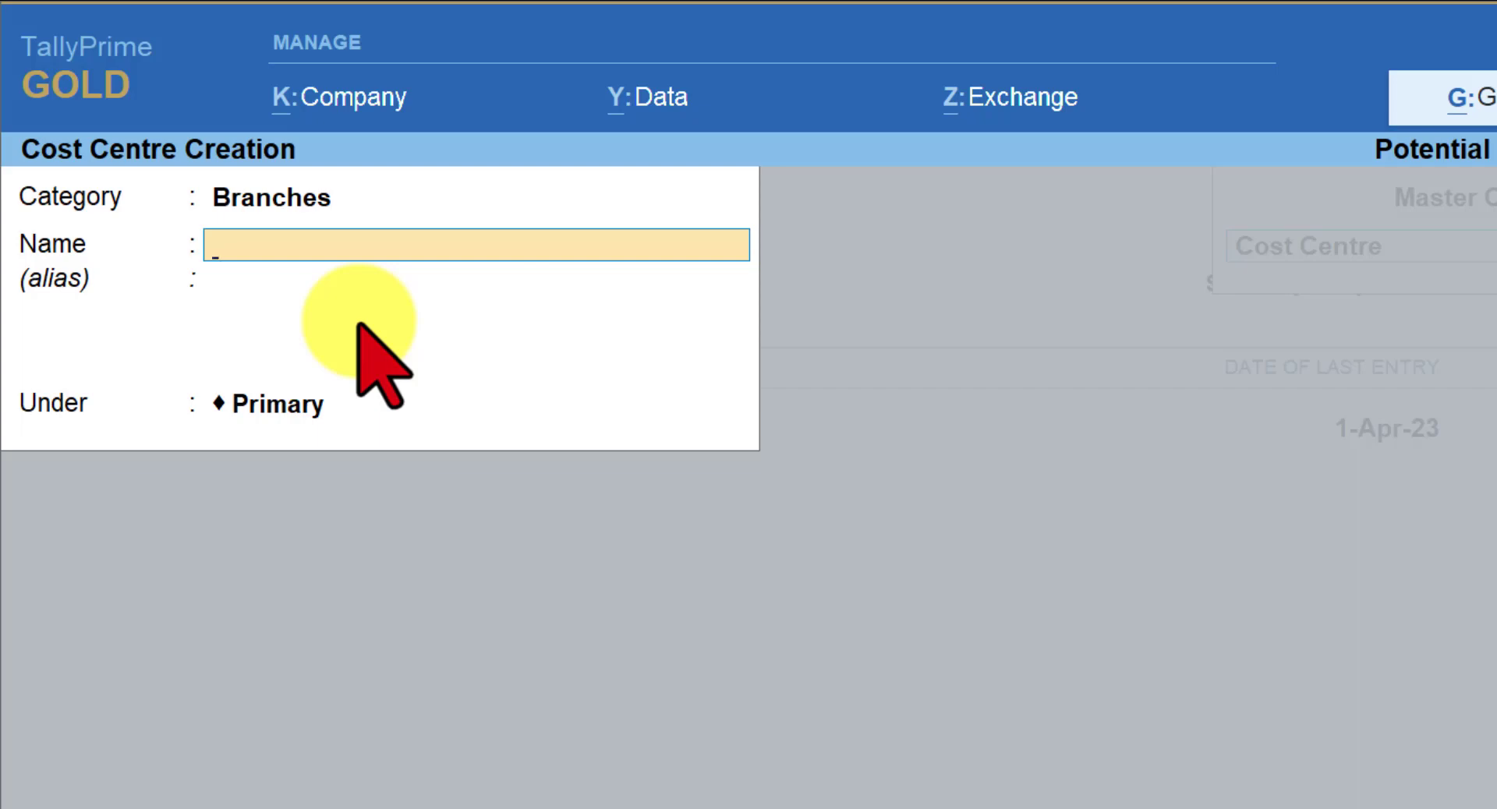
{"action": "type", "text": "Bangalore Branch"}
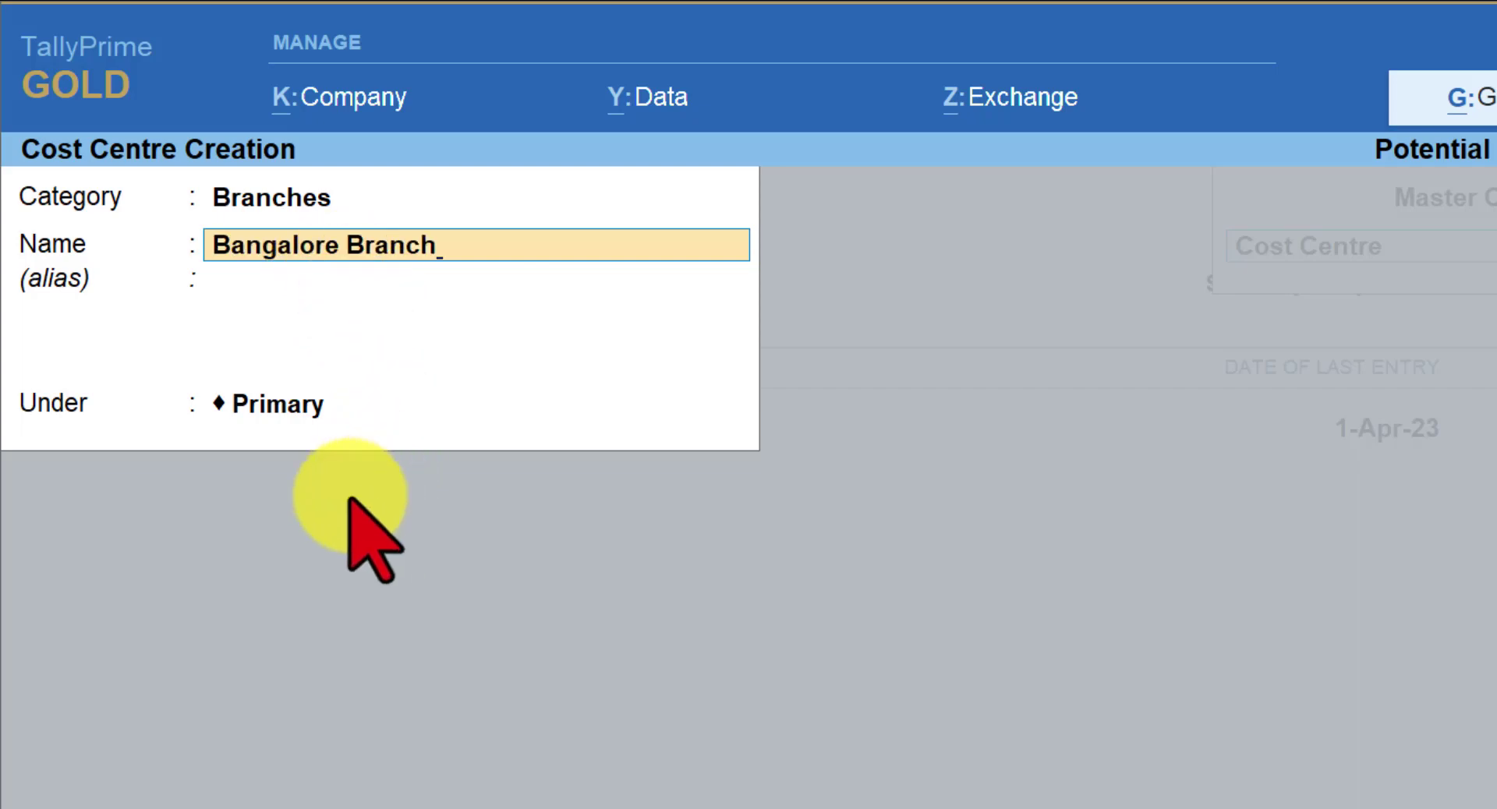
{"action": "key", "text": "ctrl+a"}
{"action": "type", "text": "Mumbai Branch"}
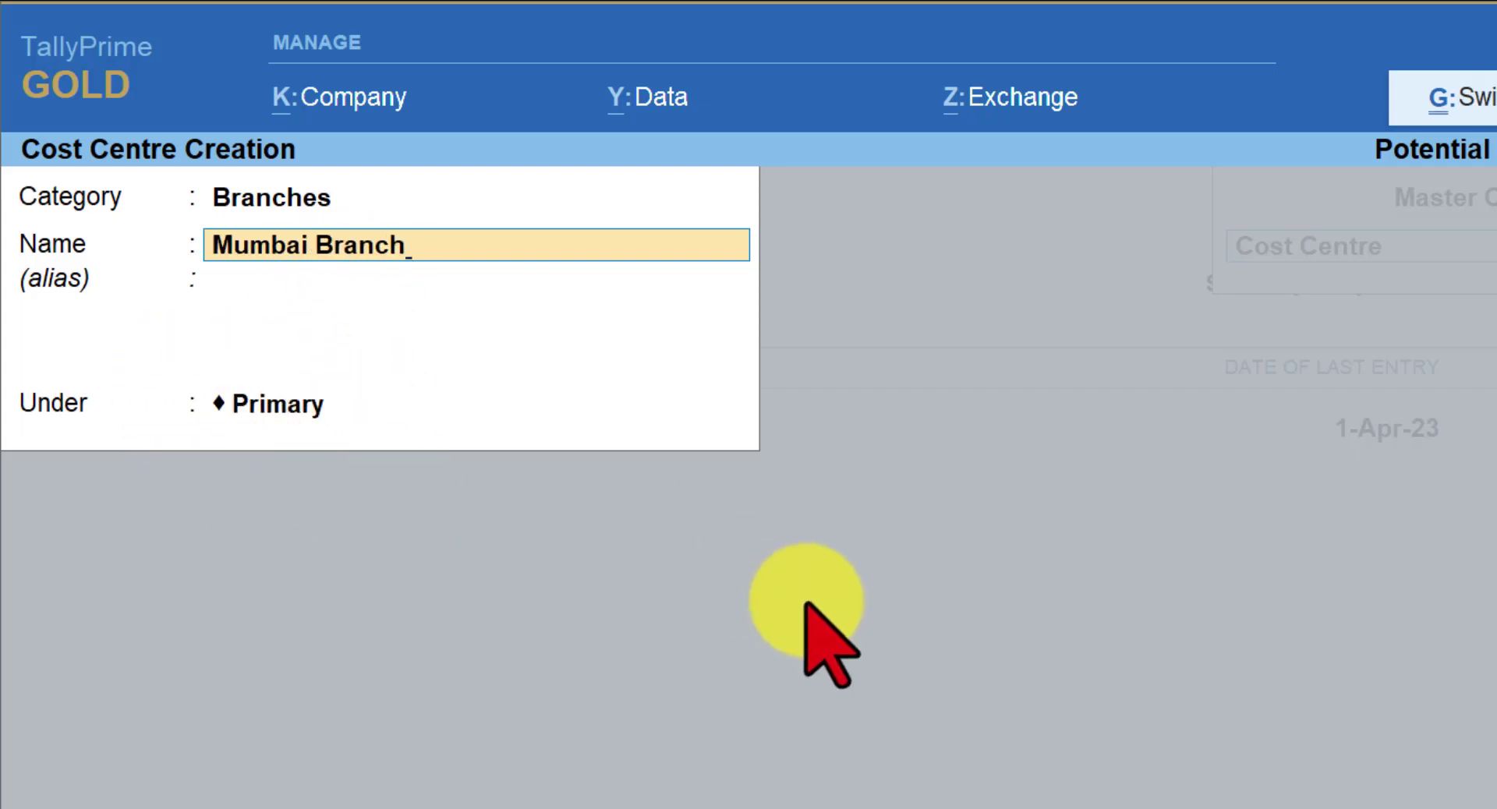
{"action": "key", "text": "ctrl+a"}
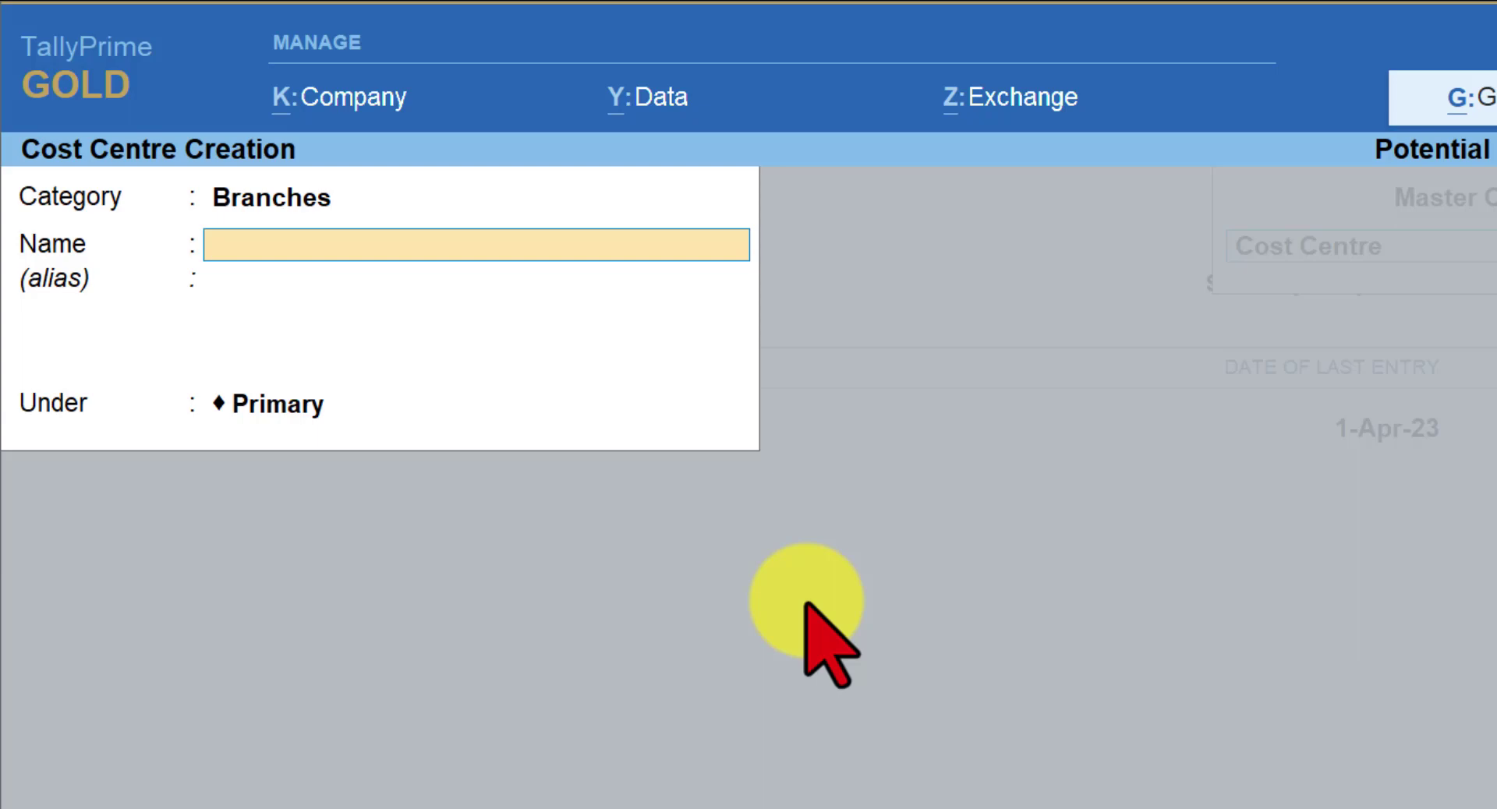
Change the category of the new, still unnamed cost centre to Departments
{"action": "key", "text": "BackSpace"}
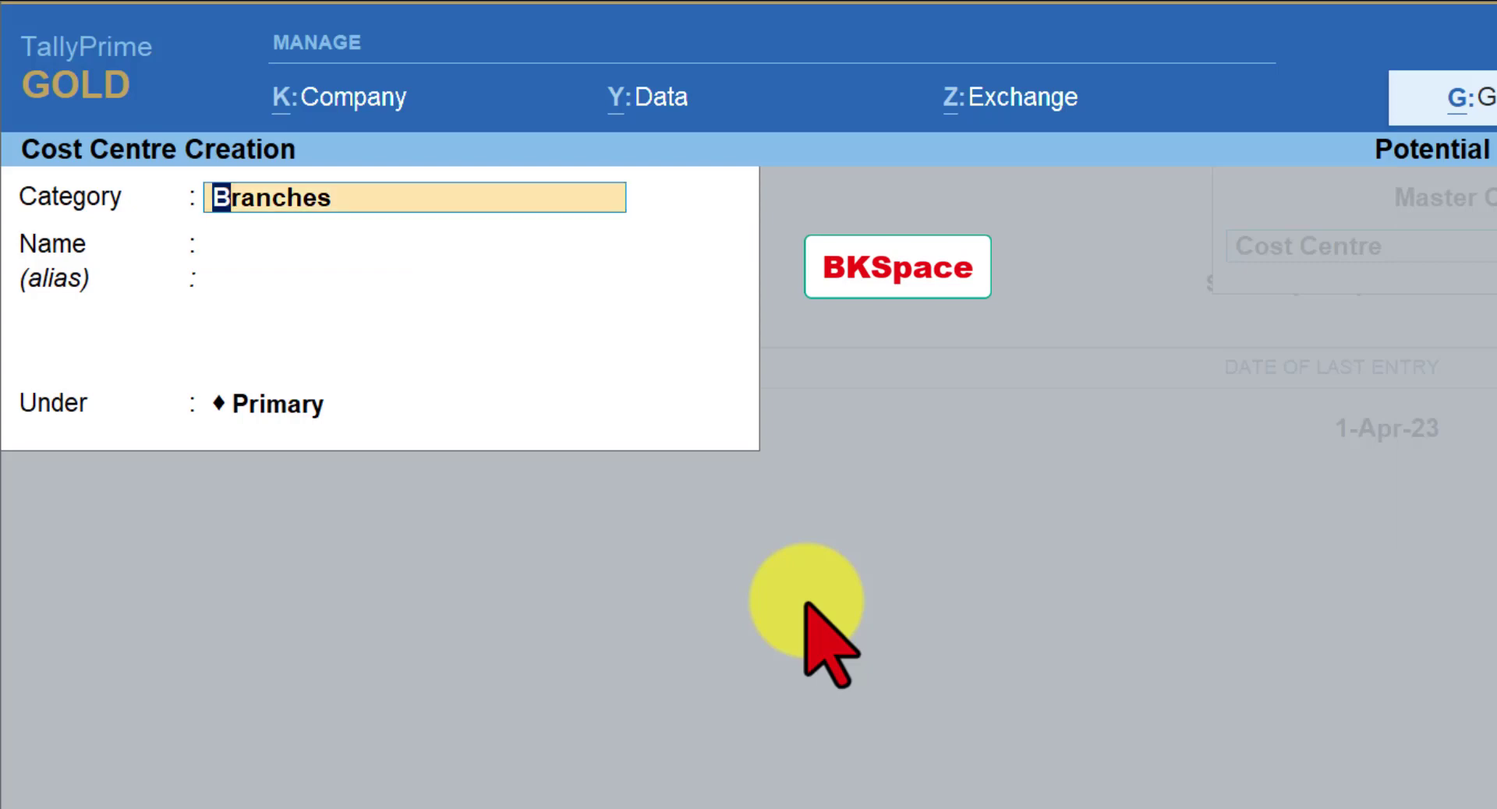
{"action": "key", "text": "BackSpace"}
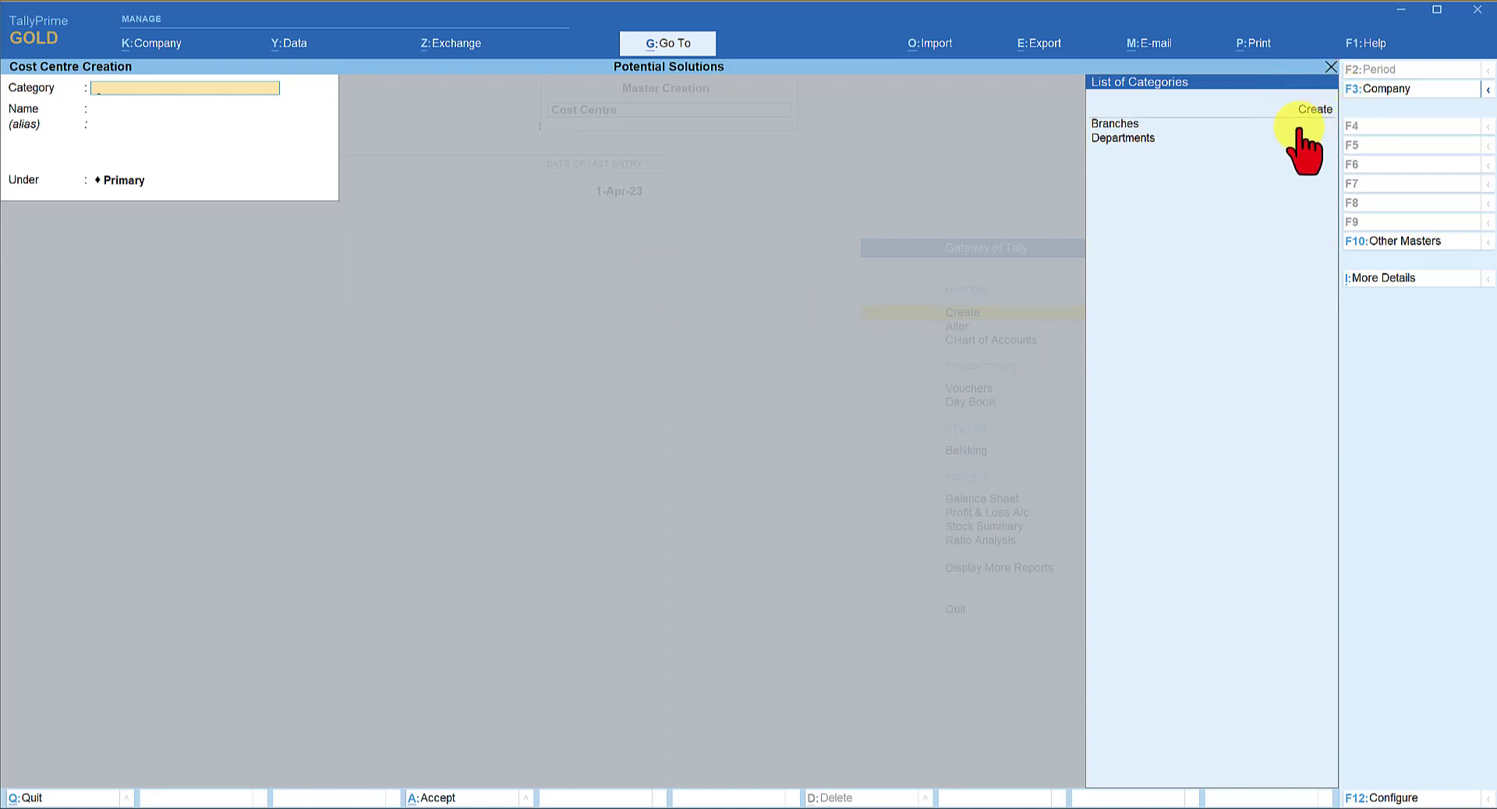
{"action": "left_click", "coordinate": [1134, 142]}
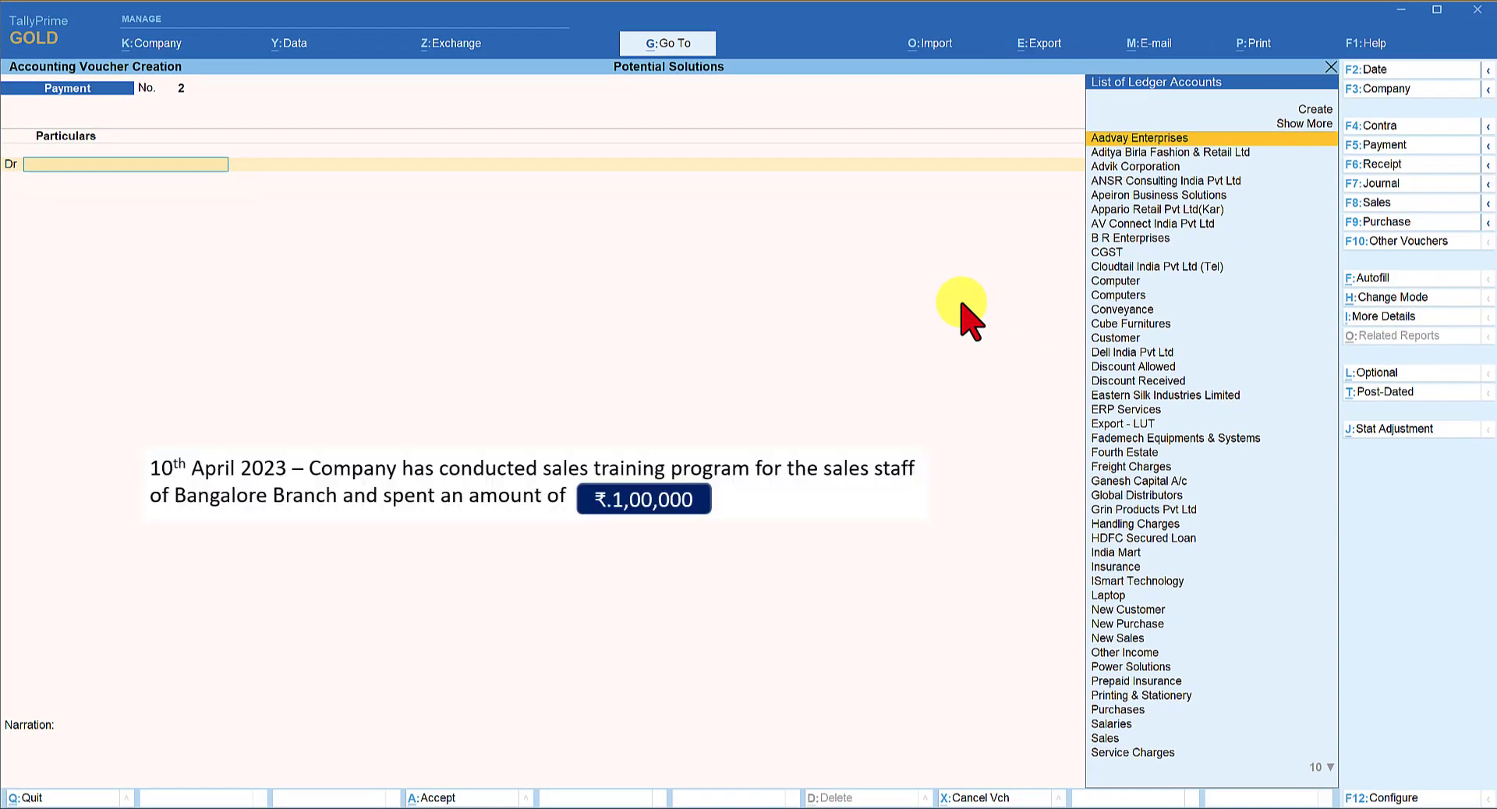
Debit the Training and Enablement Expenses ledger with 100000 in the payment voucher
{"action": "type", "text": "Tra"}
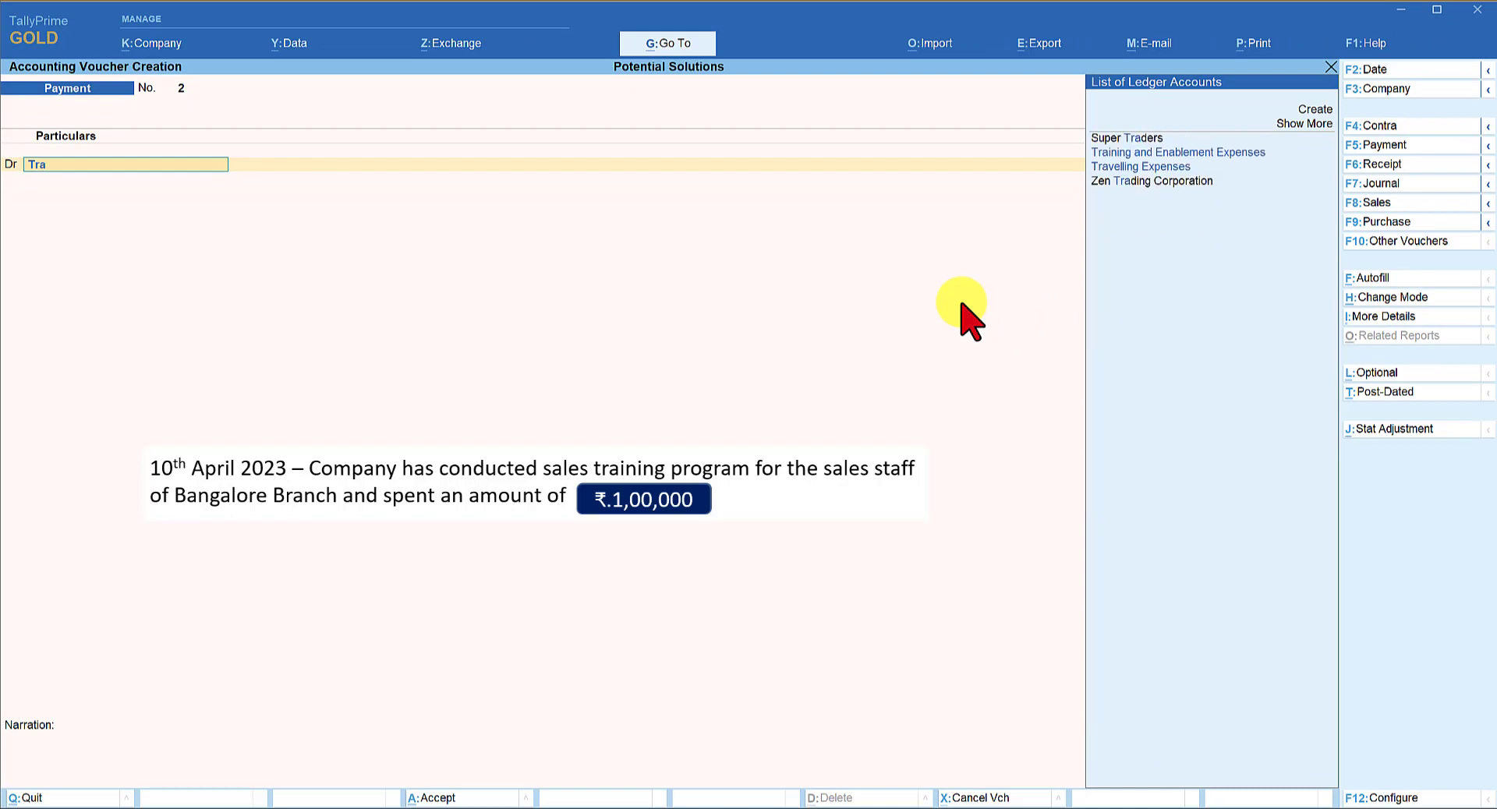
{"action": "key", "text": "Down"}
{"action": "key", "text": "Down"}
{"action": "key", "text": "Up"}
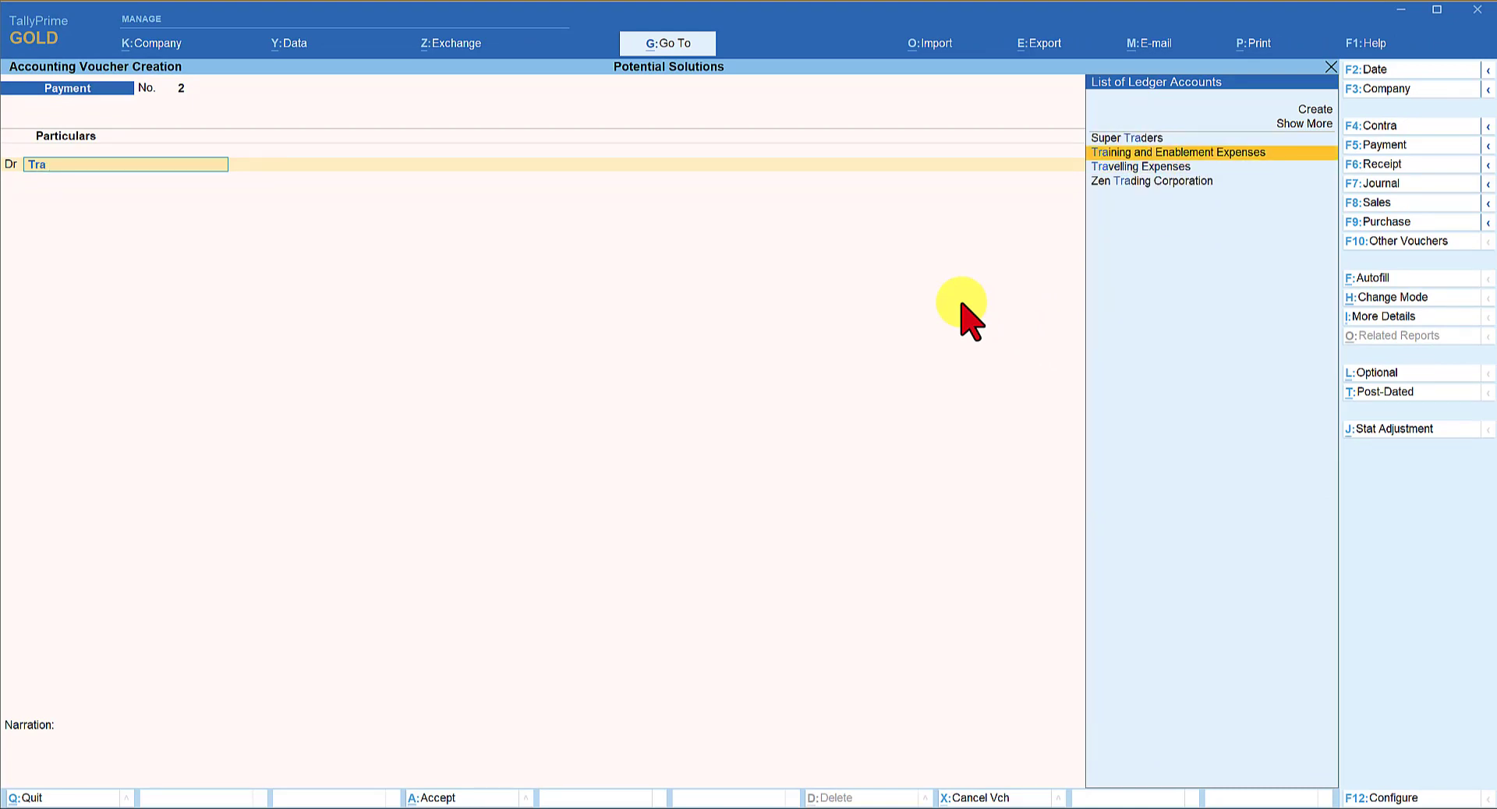
{"action": "key", "text": "Return"}
{"action": "type", "text": "100000"}
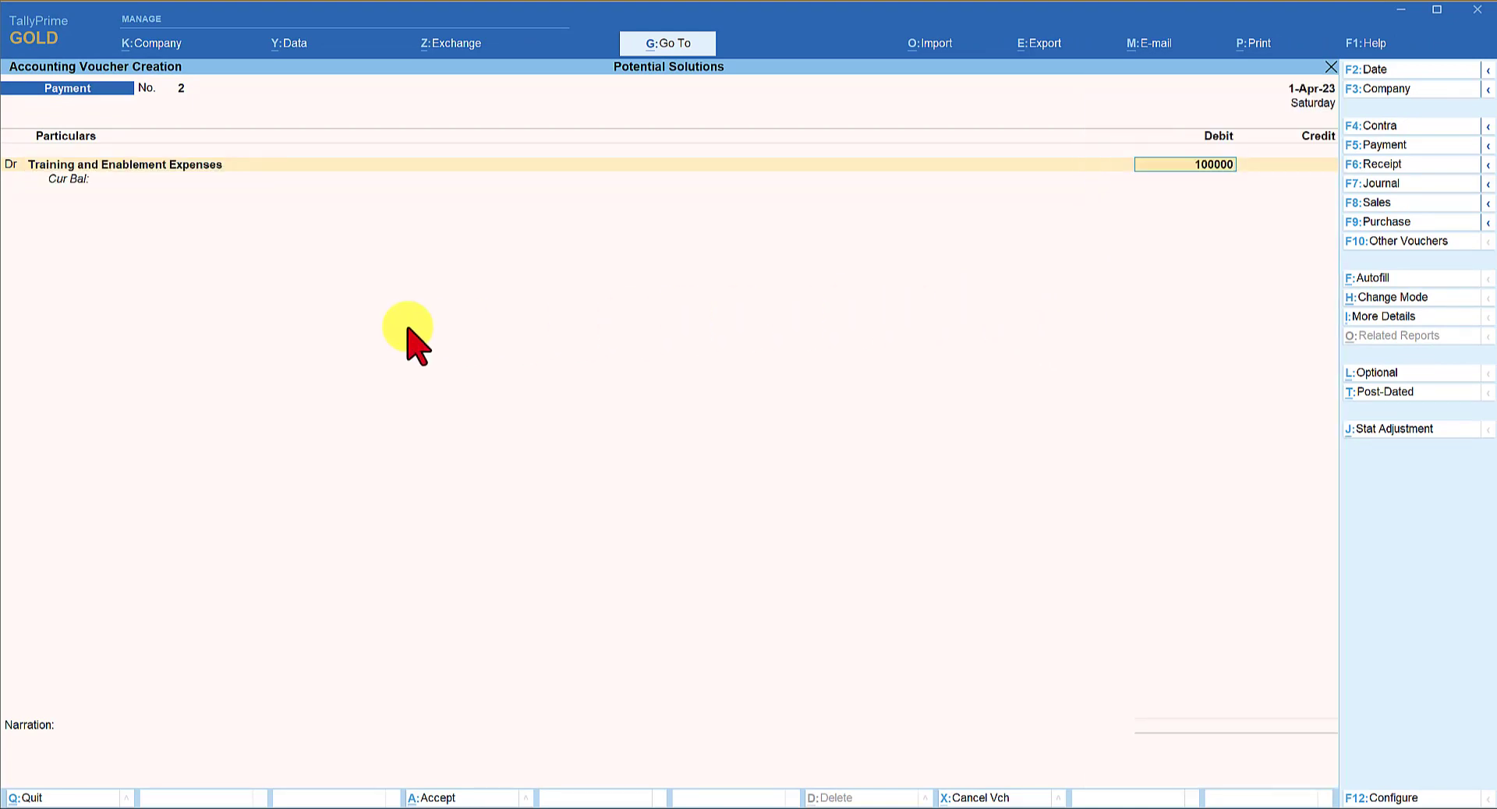
{"action": "key", "text": "Return"}
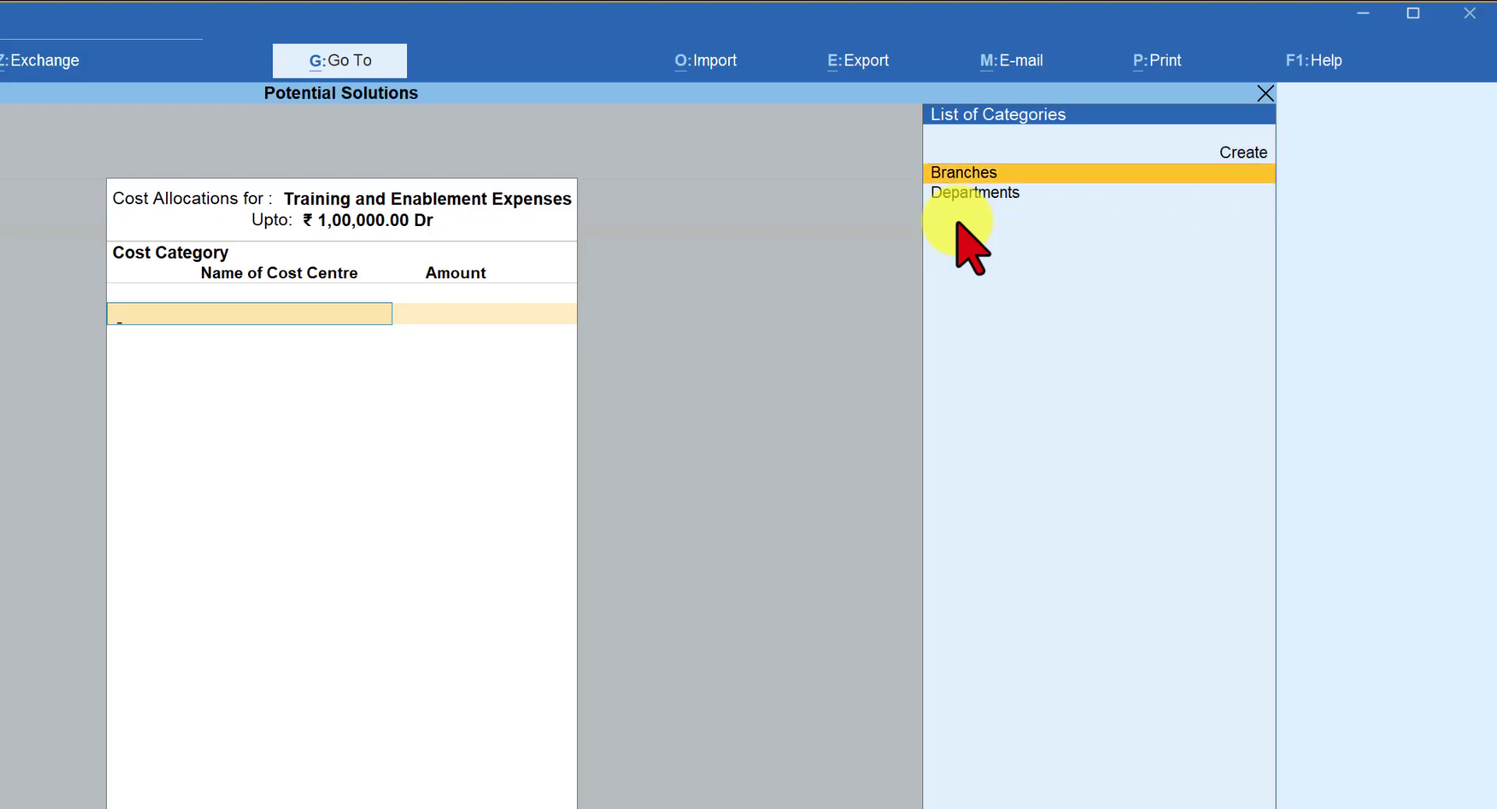
Allocate 1,00,000.00 of the training expense to Bangalore Branch under the Branches cost category
{"action": "key", "text": "Return"}
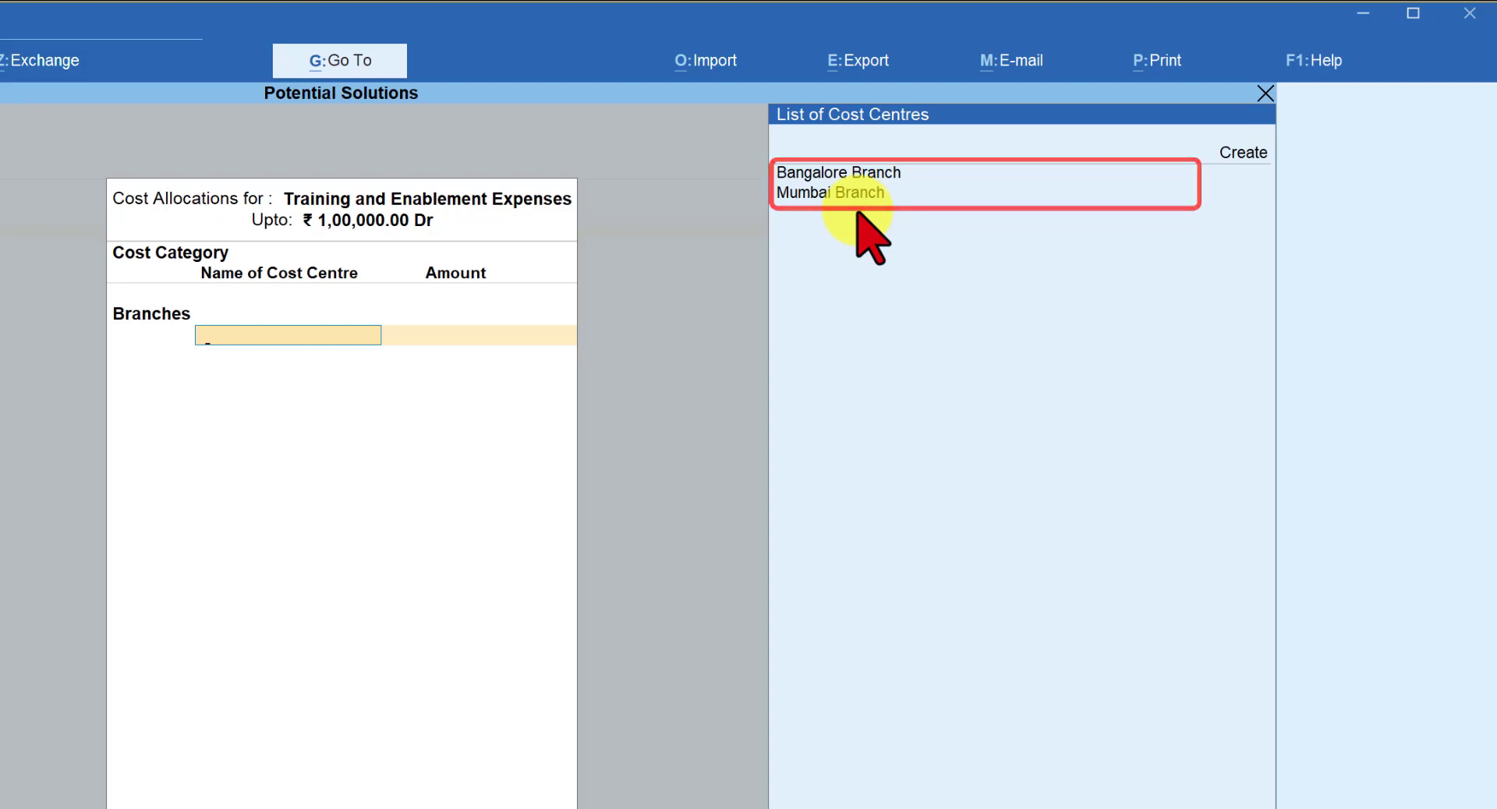
{"action": "key", "text": "Down"}
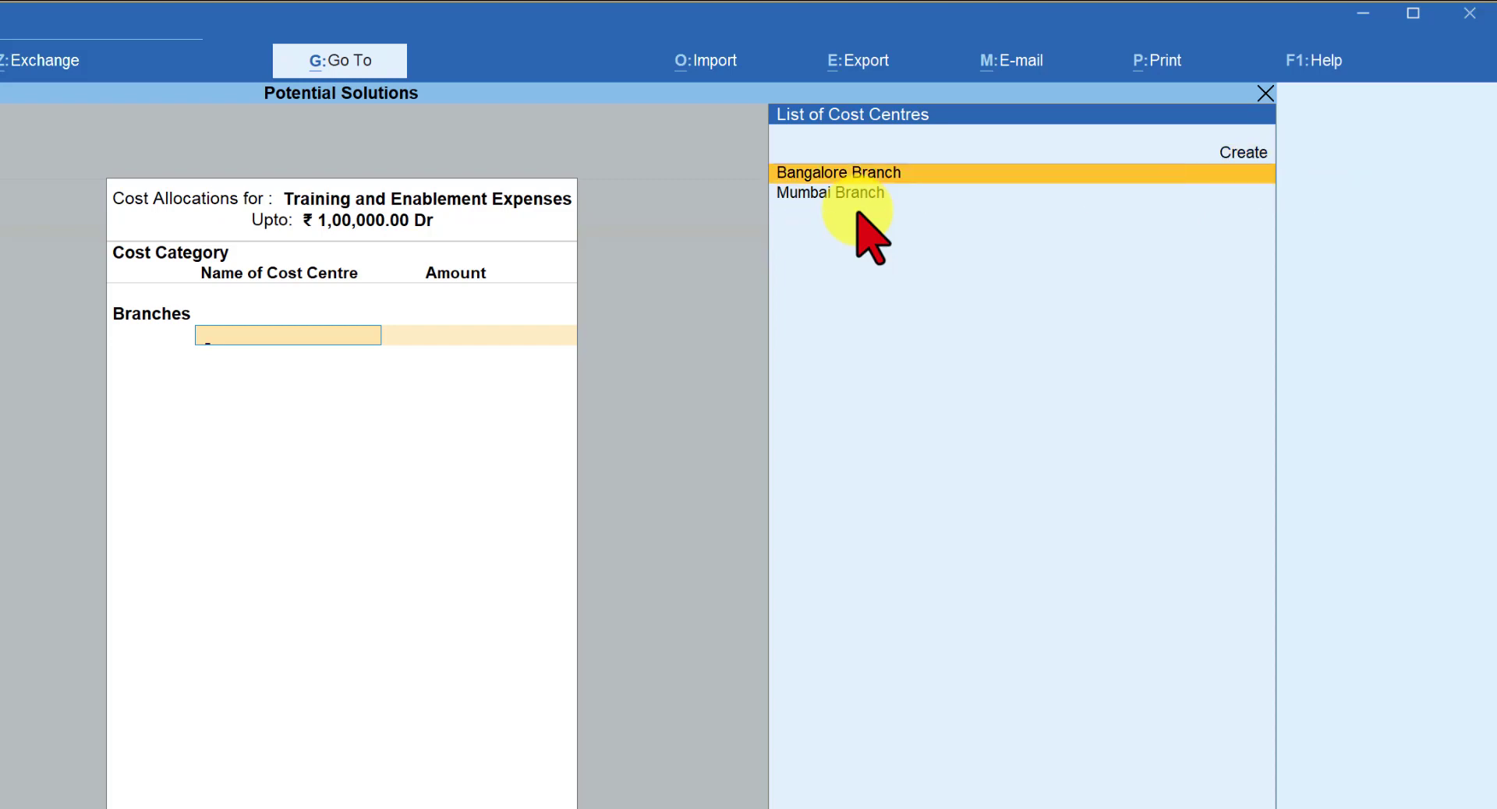
{"action": "key", "text": "Return"}
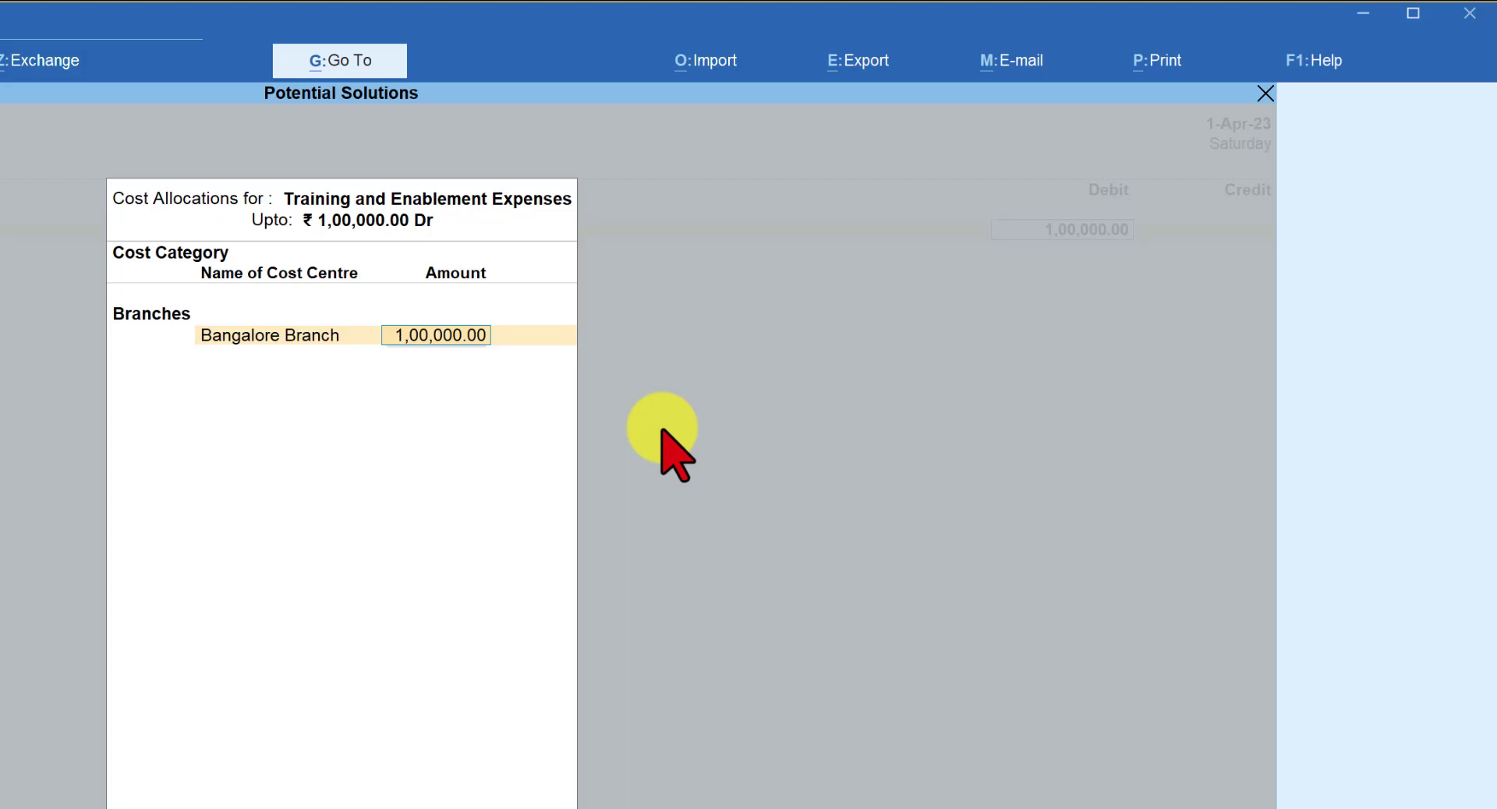
{"action": "key", "text": "Return"}
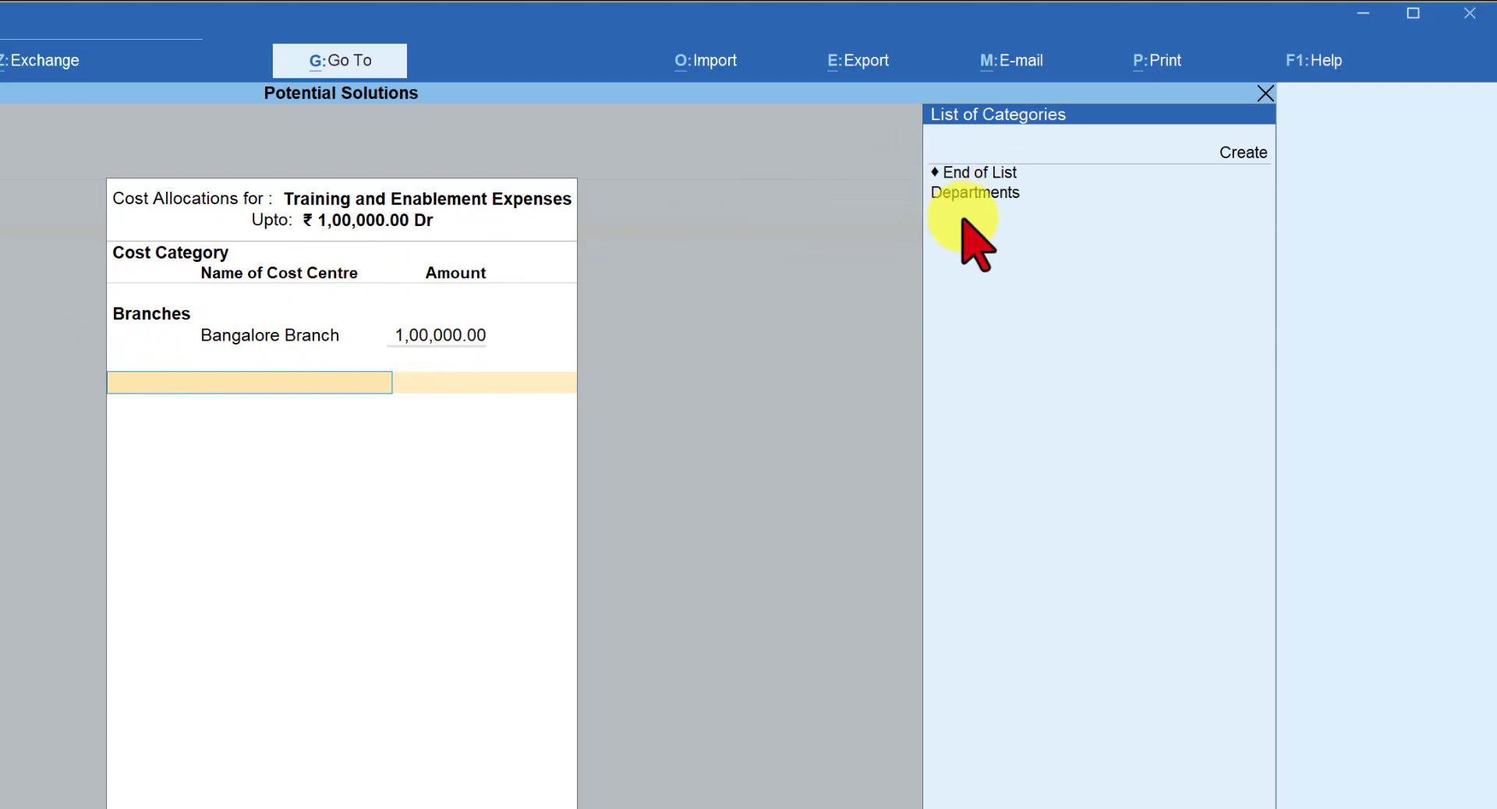
Allocate 1,00,000.00 to Sales Department under the Departments cost category and finish the cost allocations
{"action": "key", "text": "Down"}
{"action": "key", "text": "Down"}
{"action": "key", "text": "Down"}
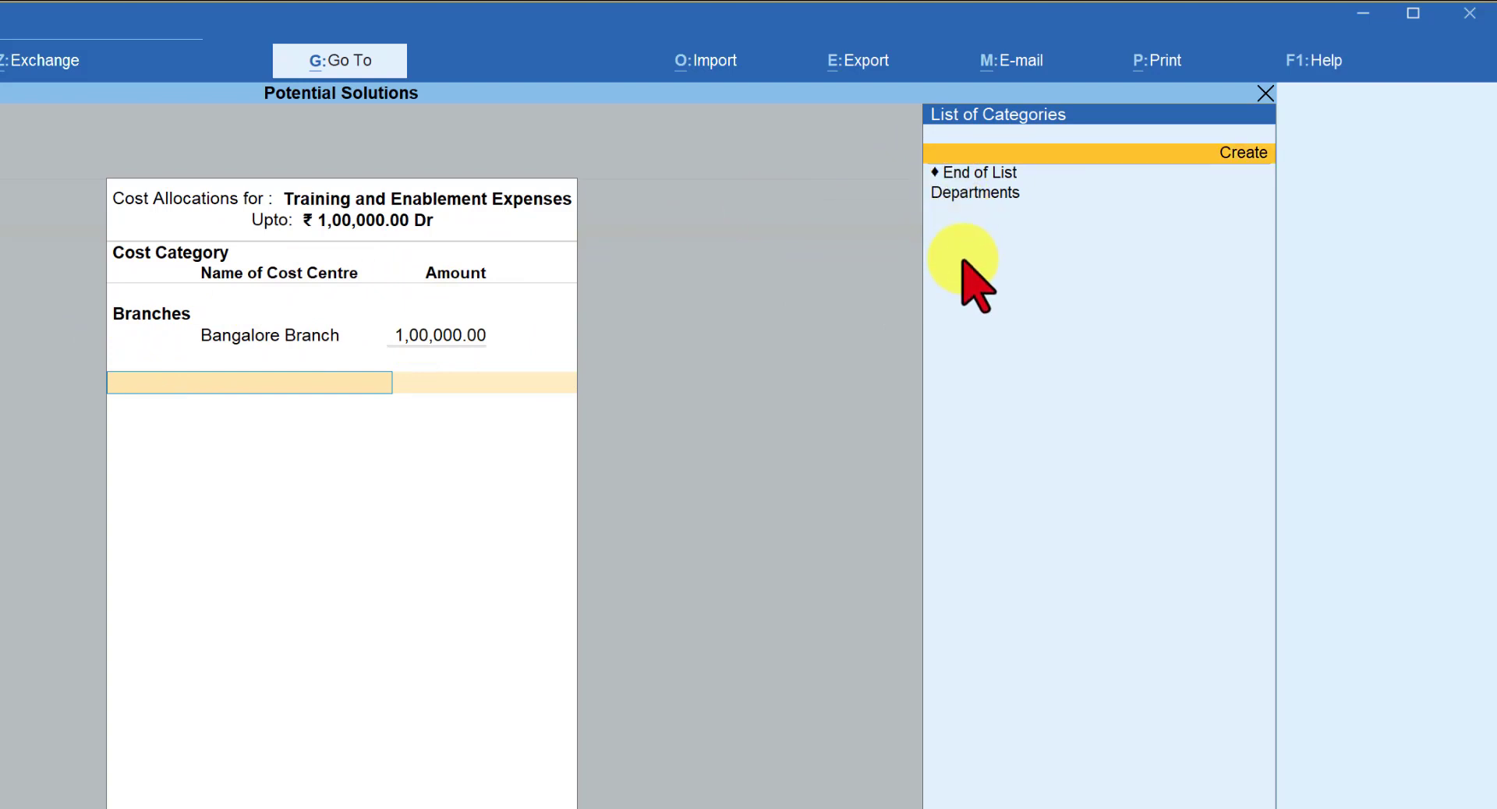
{"action": "key", "text": "Return"}
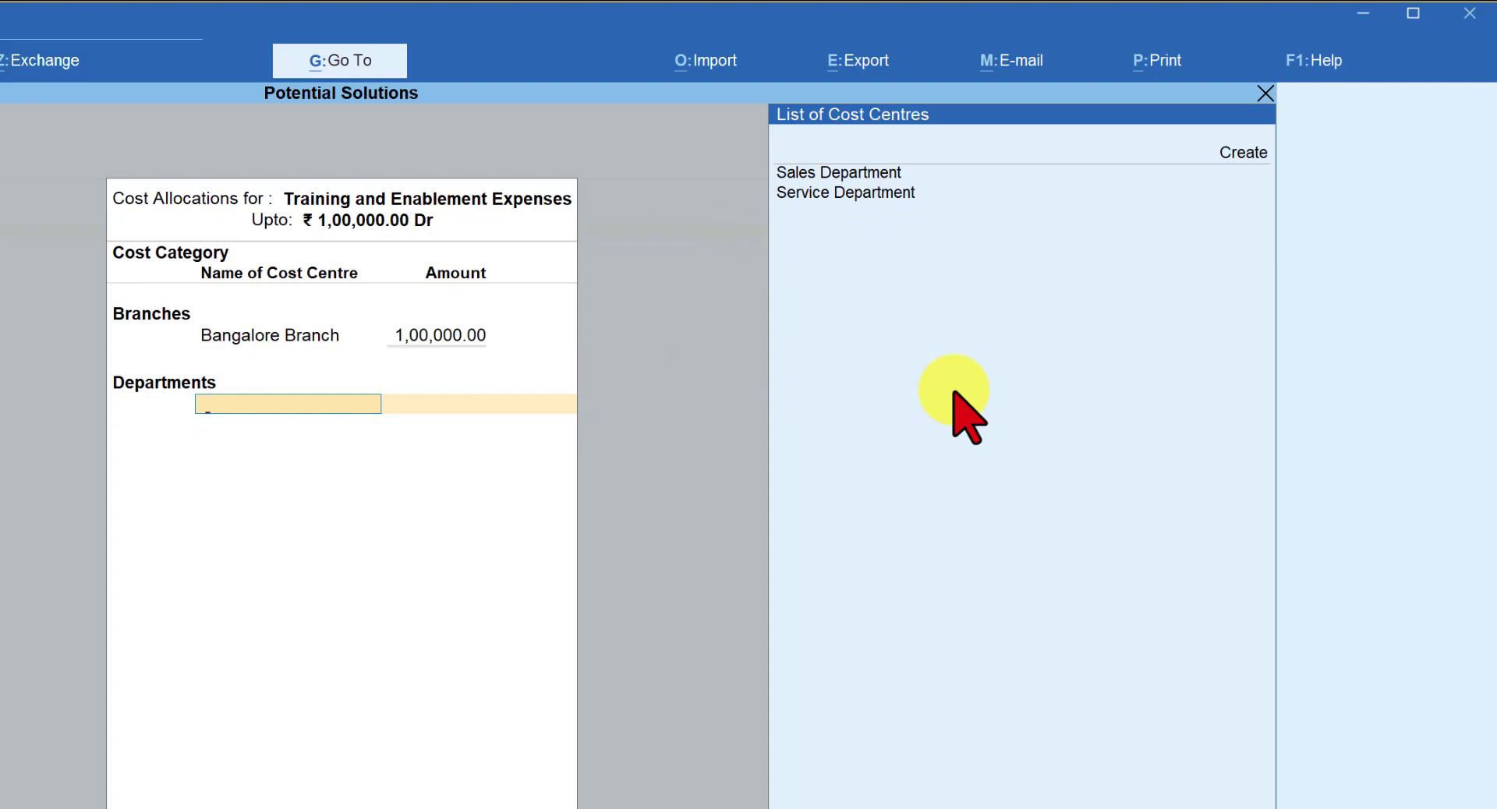
{"action": "key", "text": "Down"}
{"action": "key", "text": "Down"}
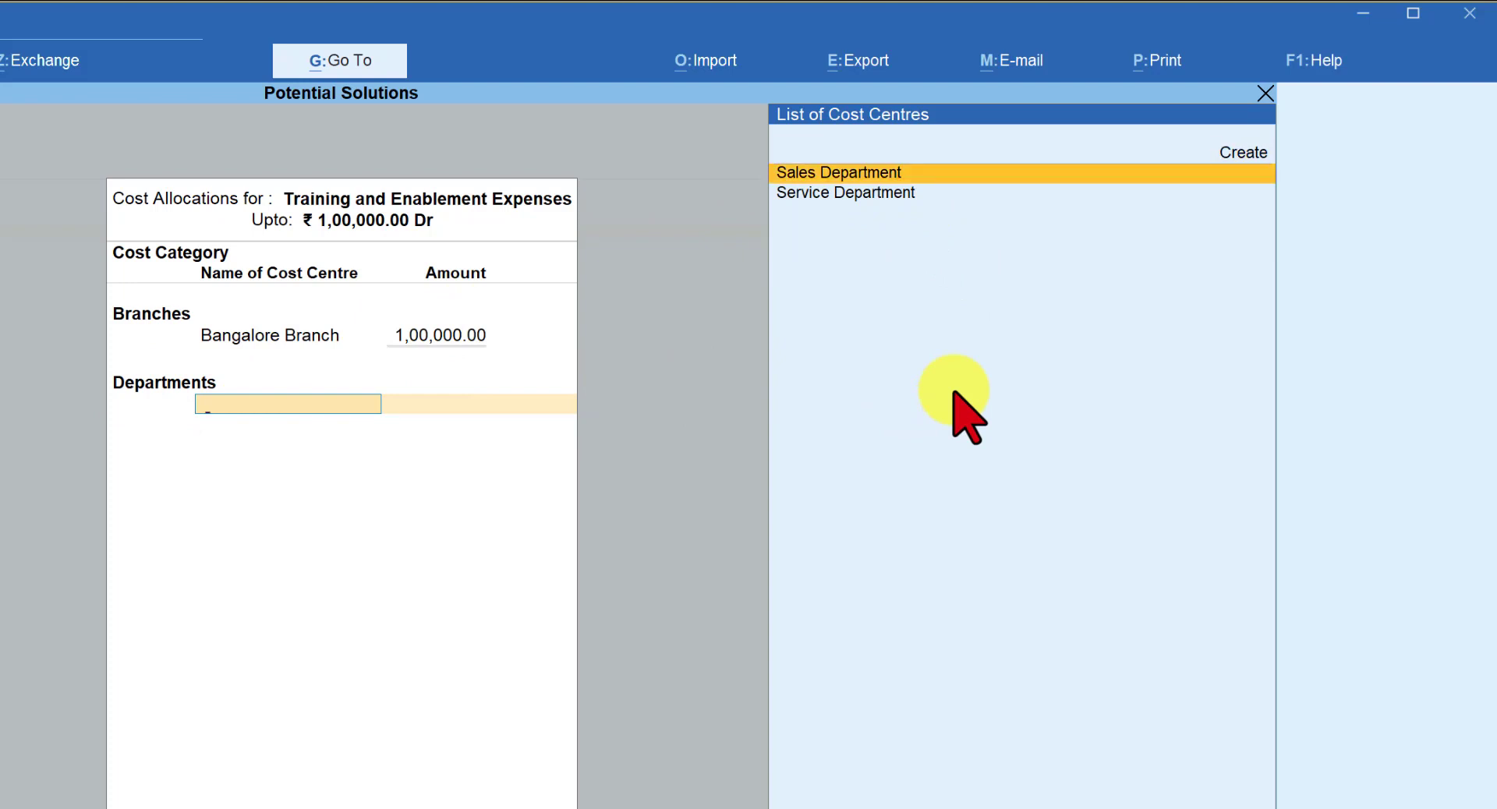
{"action": "key", "text": "Return"}
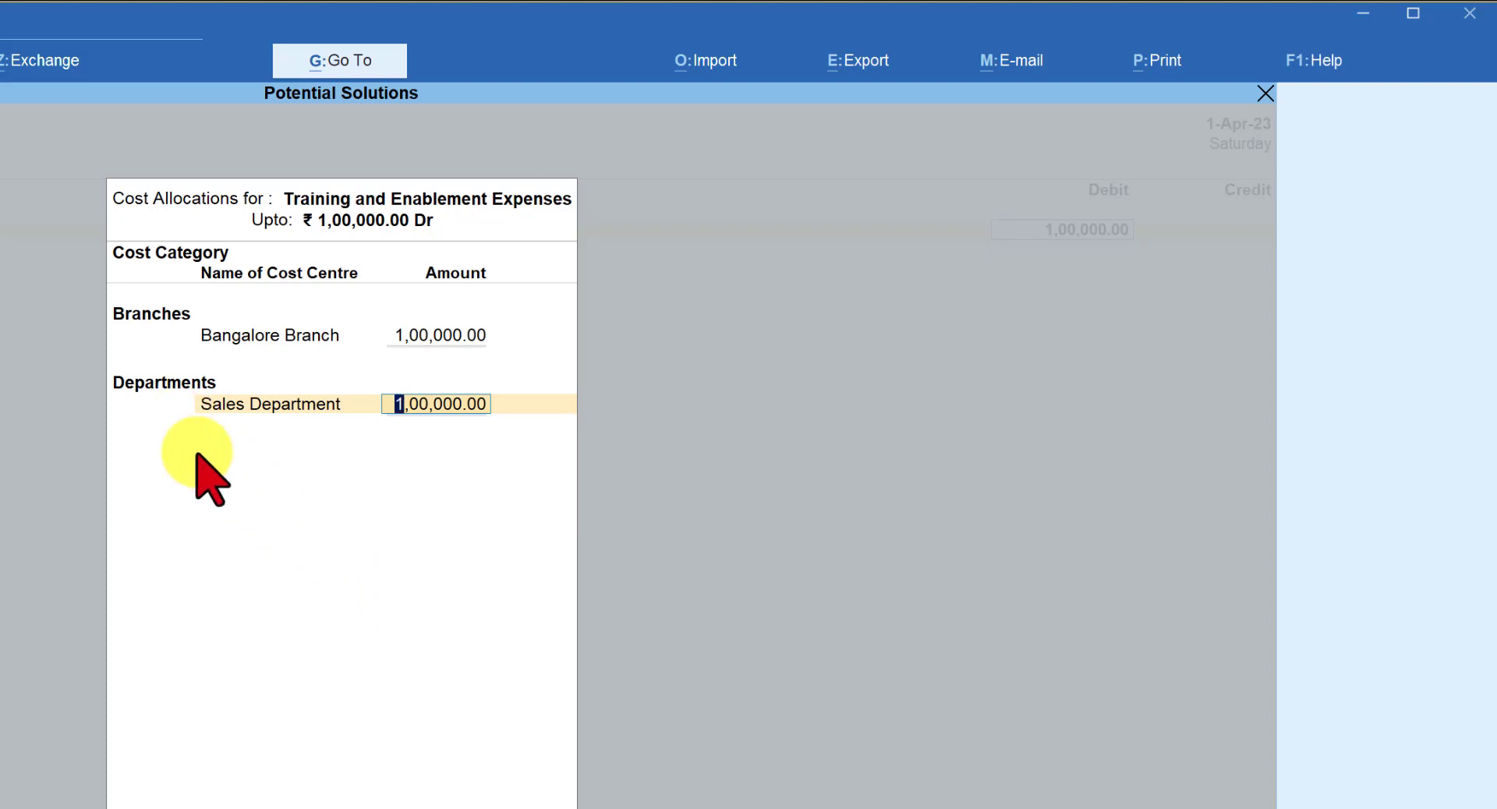
{"action": "key", "text": "Return"}
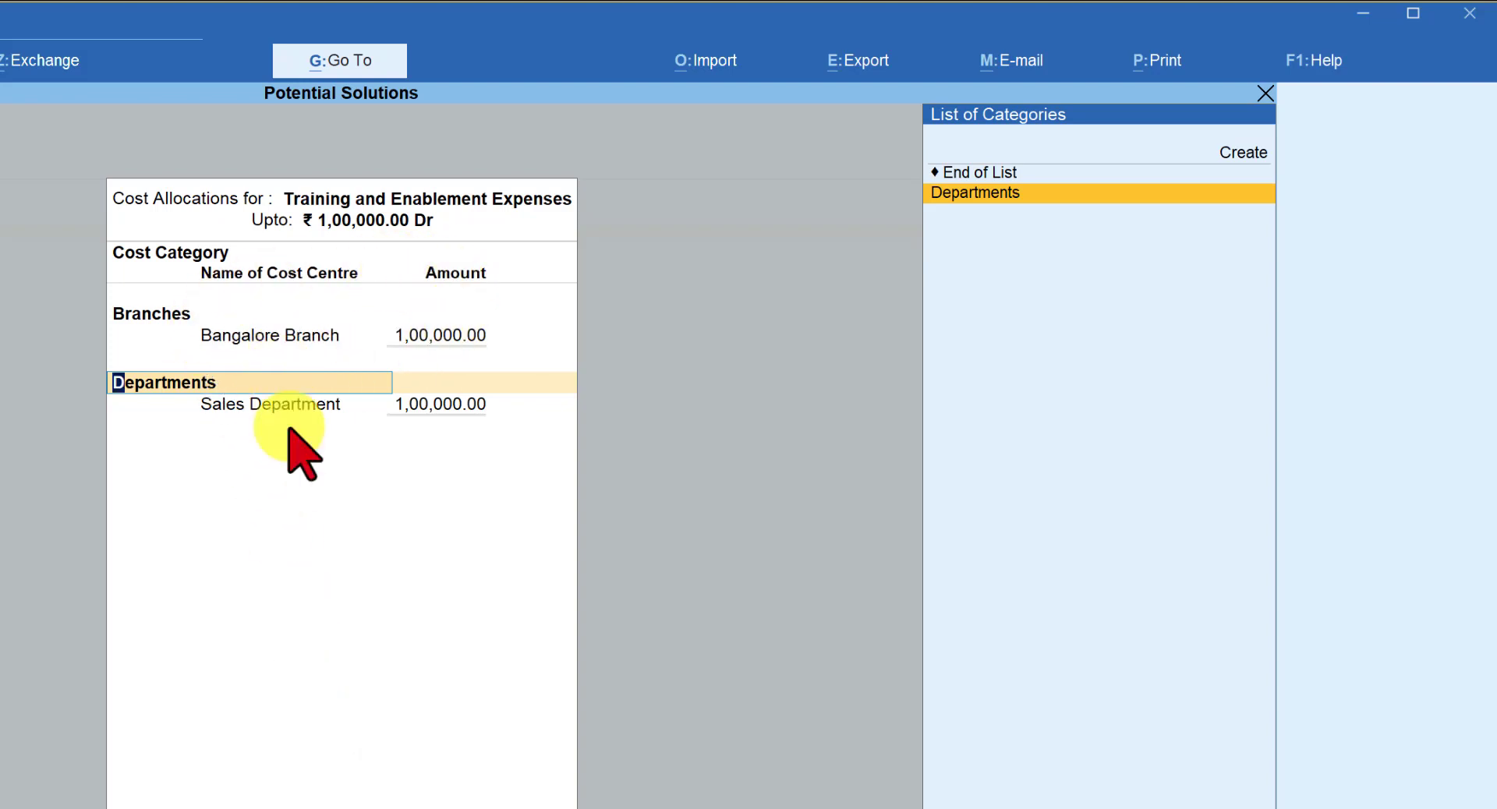
{"action": "key", "text": "Up"}
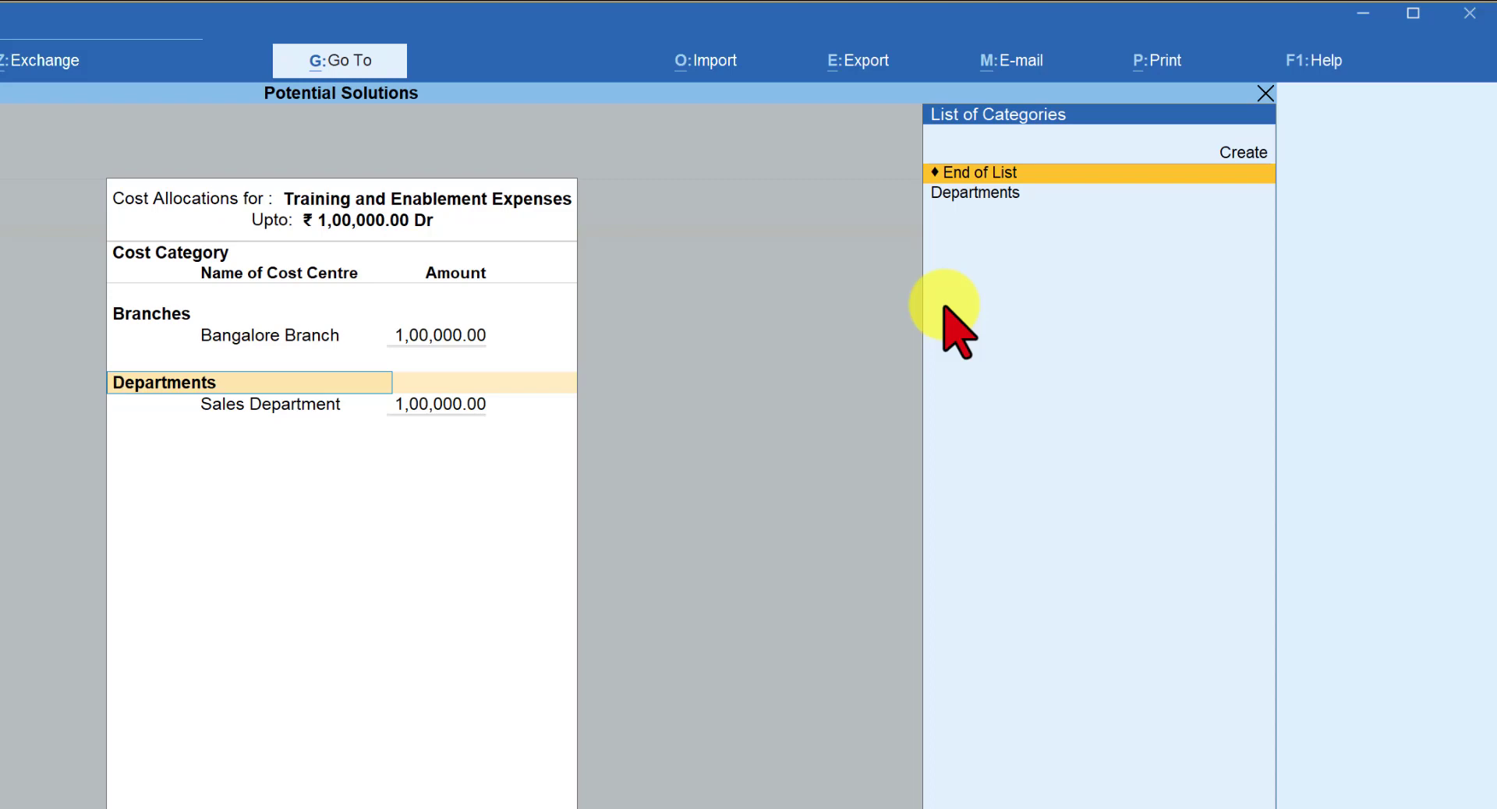
{"action": "key", "text": "Return"}
{"action": "key", "text": "Return"}
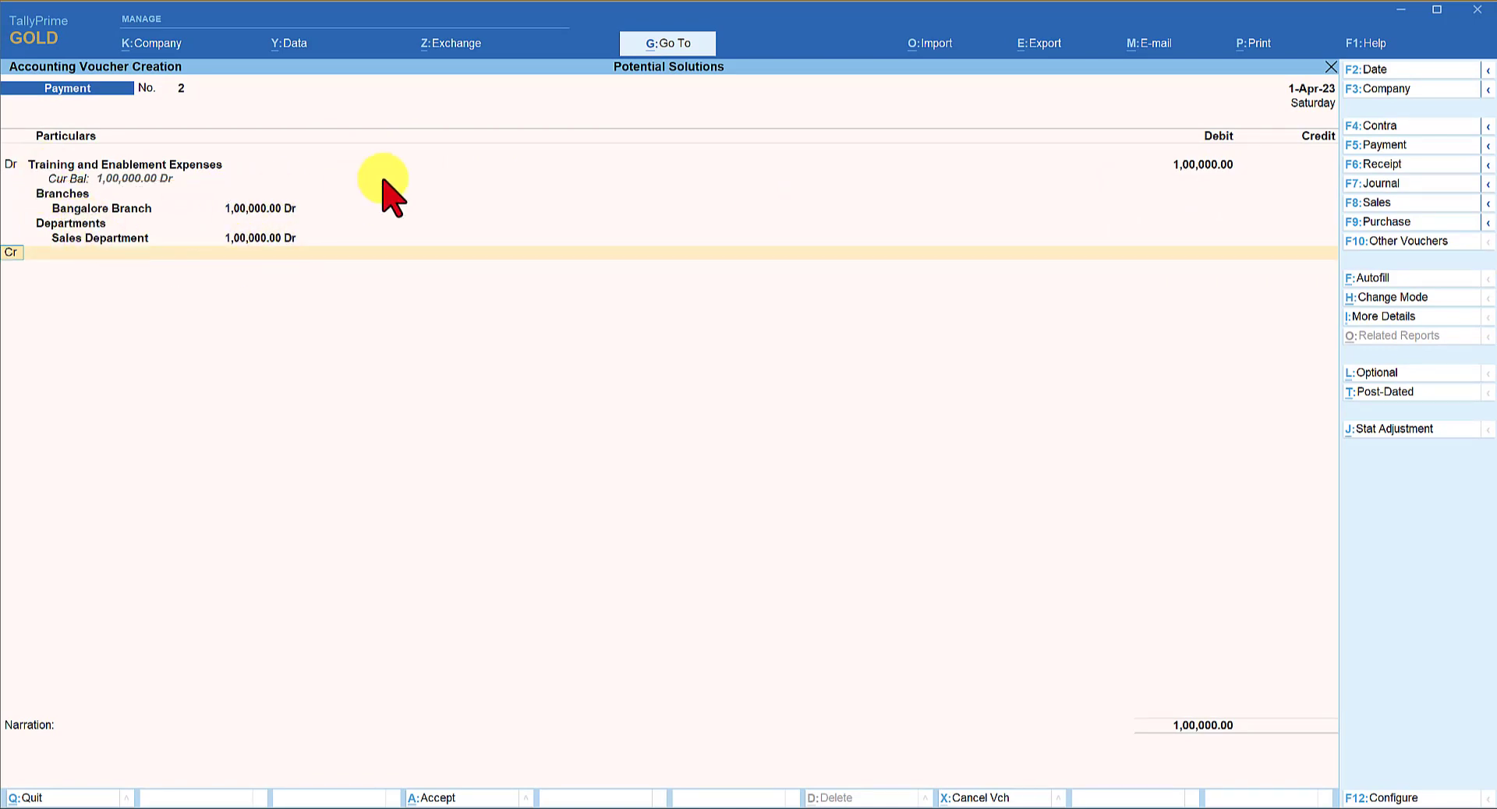
Credit HDFC A/c with 1,00,000.00, save the payment voucher and leave voucher entry
{"action": "key", "text": "Return"}
{"action": "type", "text": "Hd"}
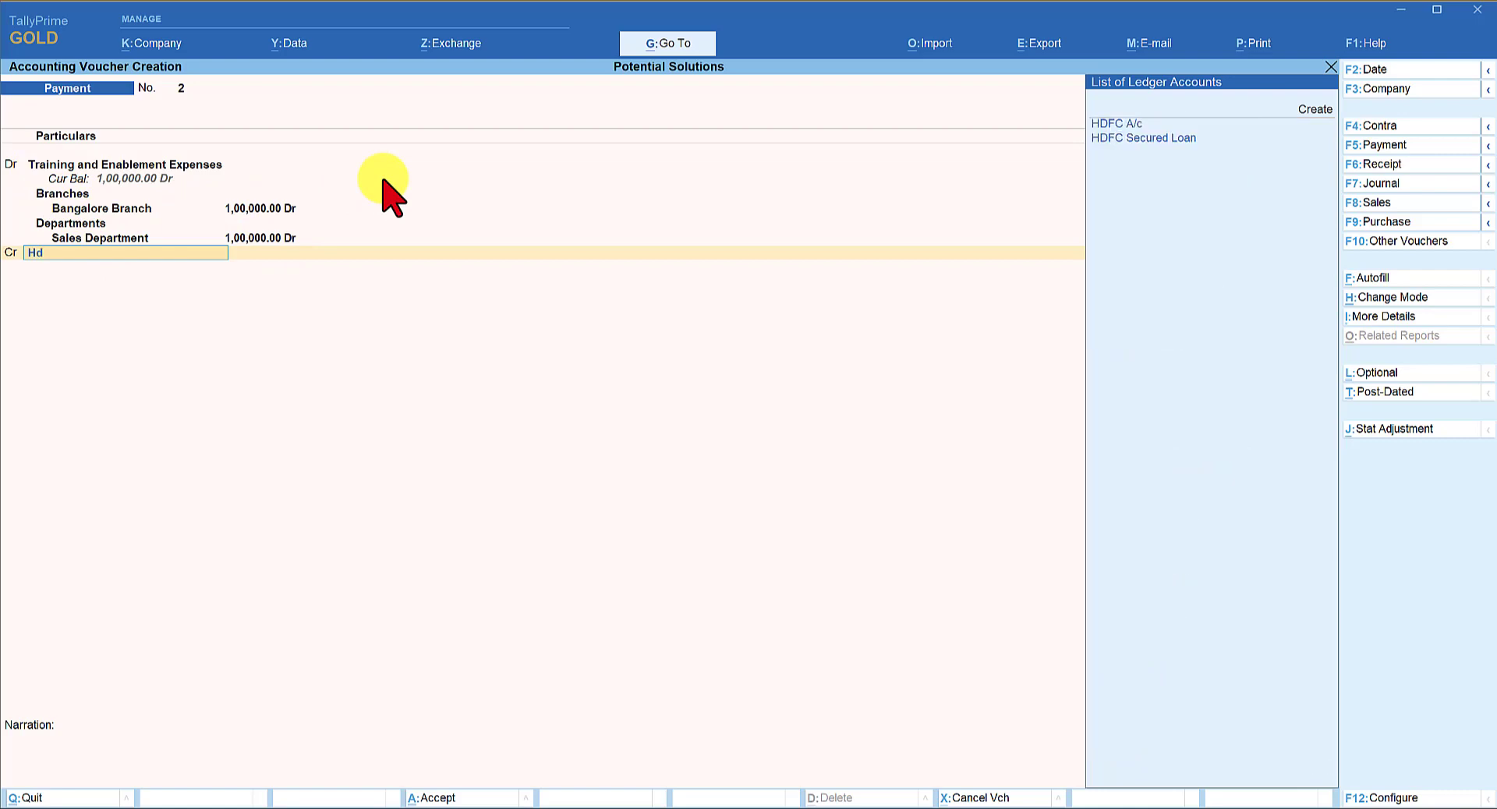
{"action": "key", "text": "Return"}
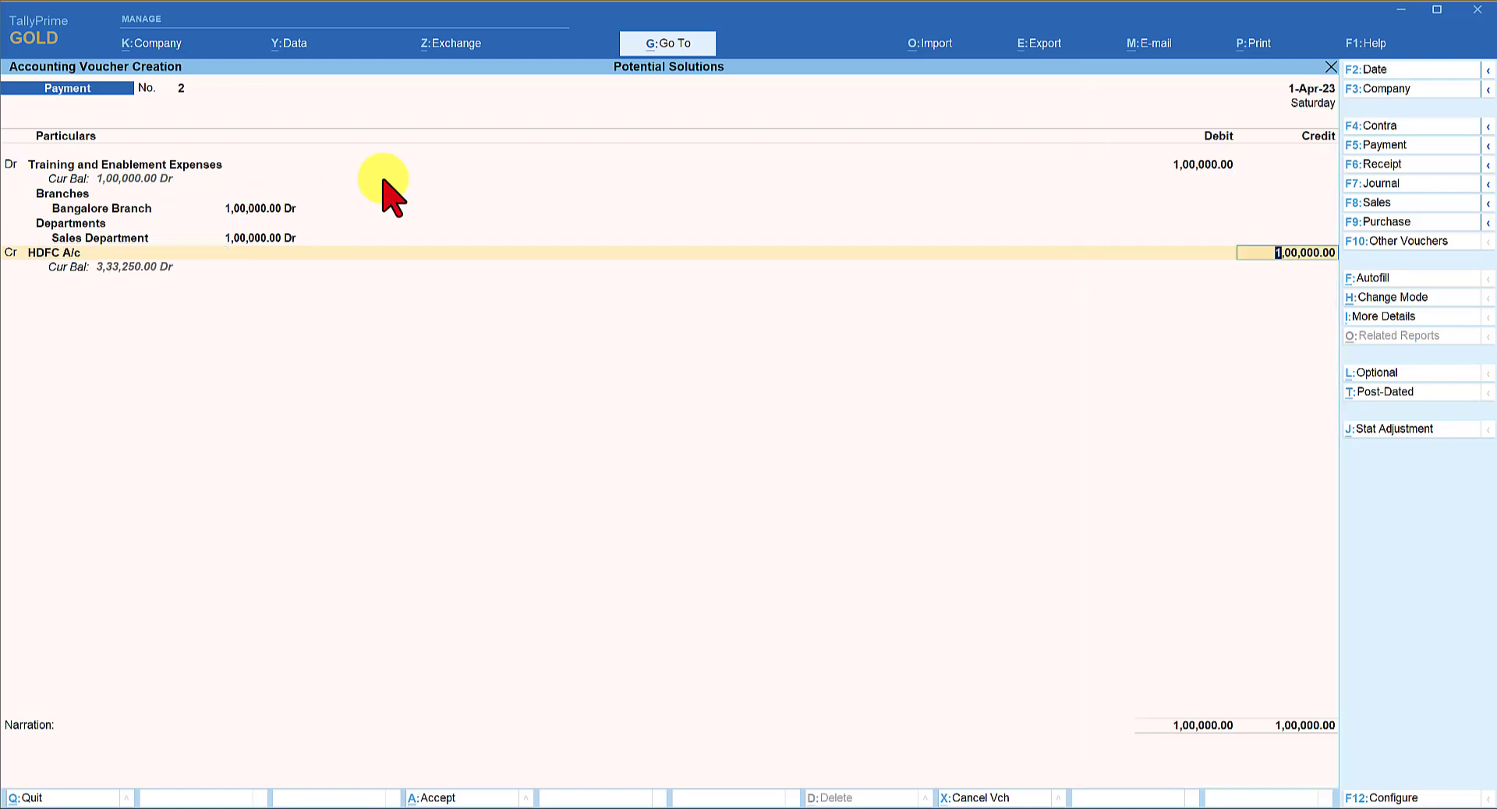
{"action": "key", "text": "Return"}
{"action": "key", "text": "ctrl+a"}
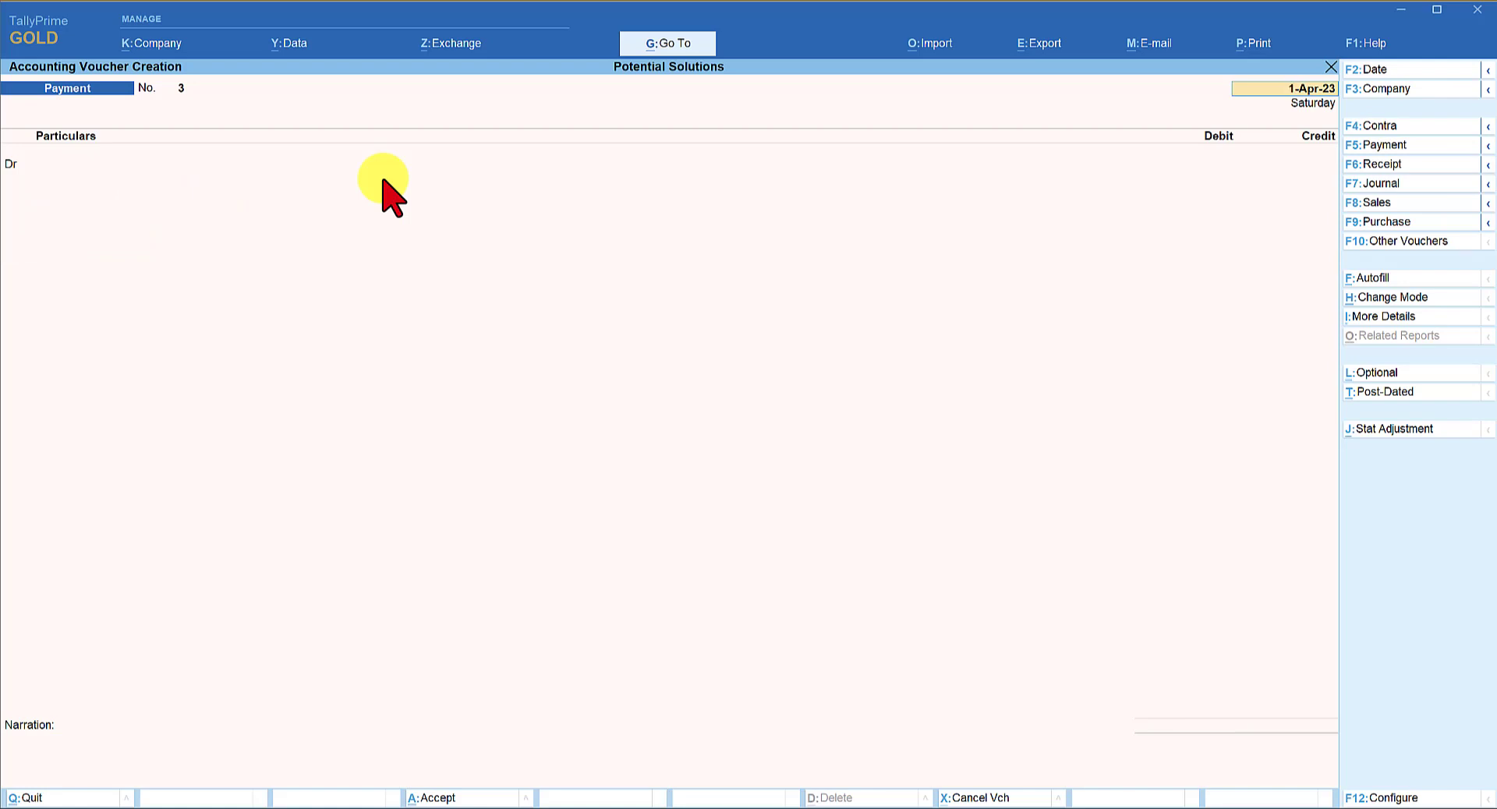
{"action": "key", "text": "Escape"}
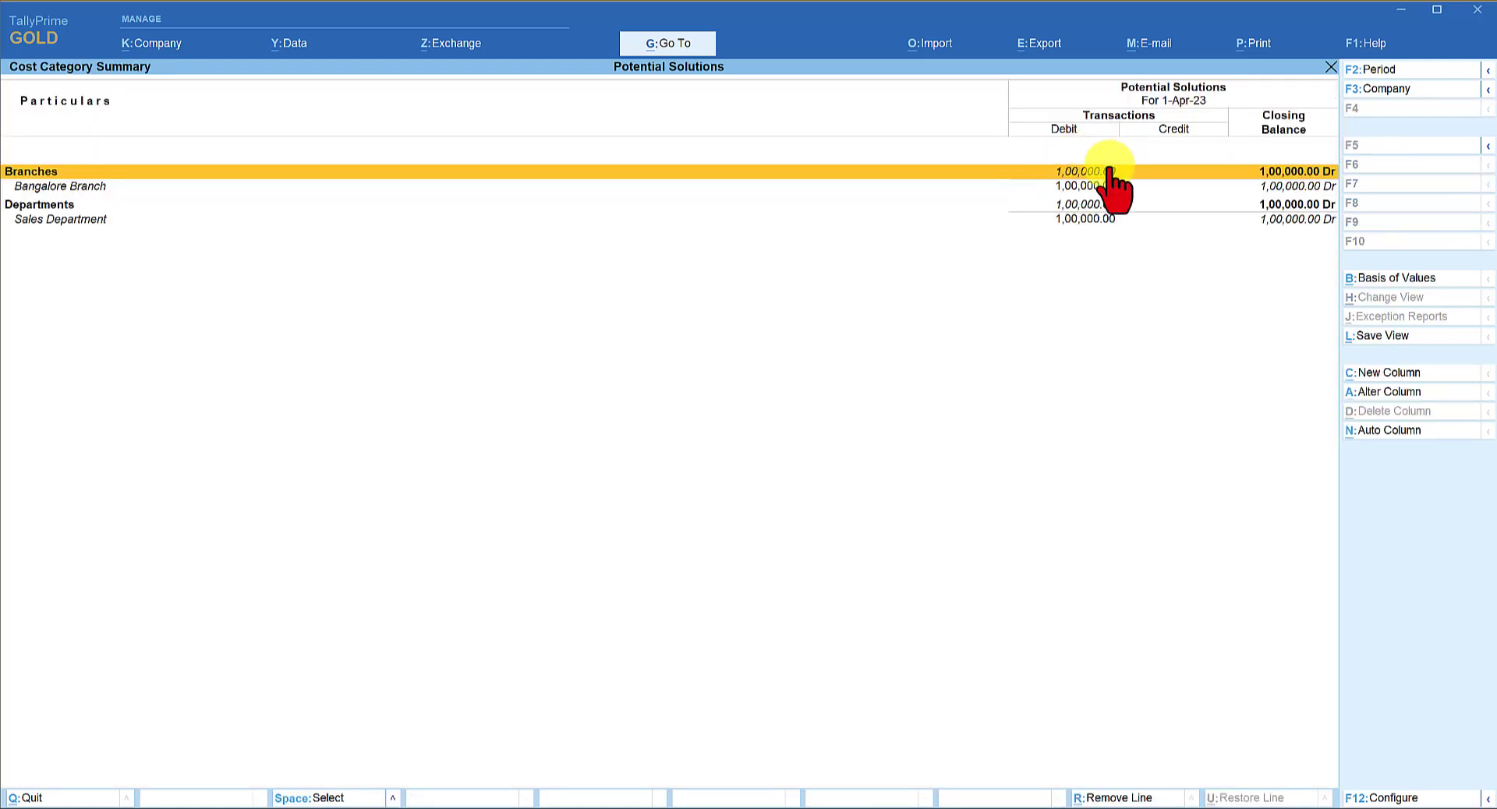